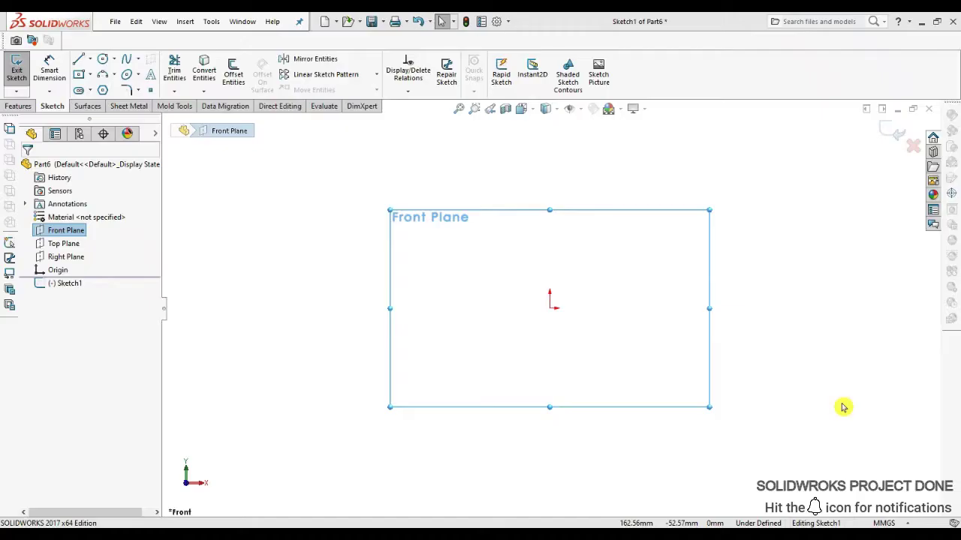
- Draw a center rectangle at the origin on the Front Plane, 184 mm tall and 82 mm wide
click(79, 75)
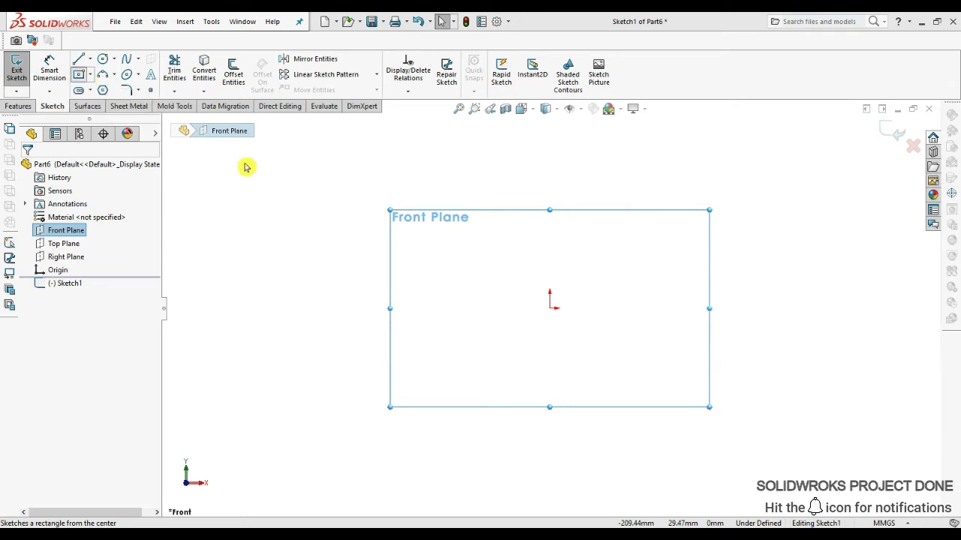
click(549, 313)
text(184)
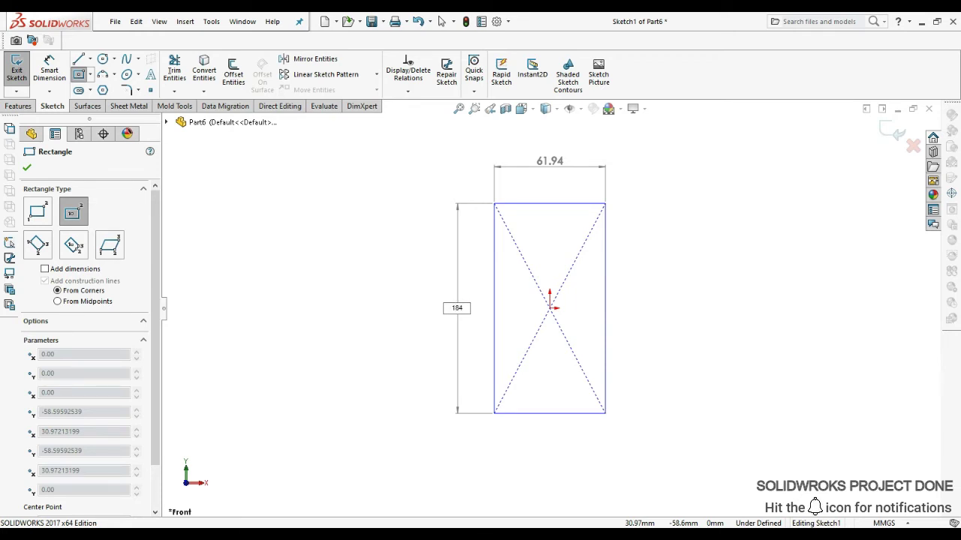
key(Tab)
text(8)
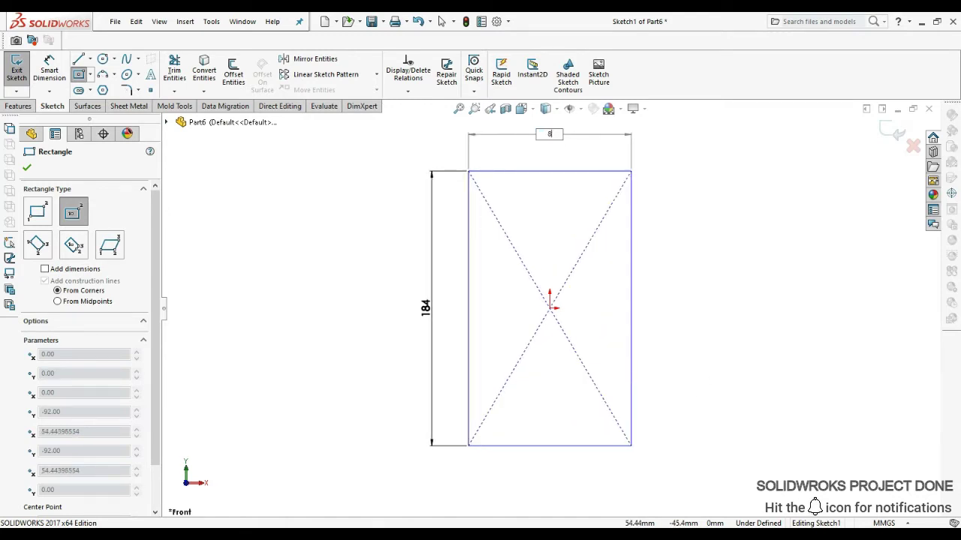
text(2mm)
key(Return)
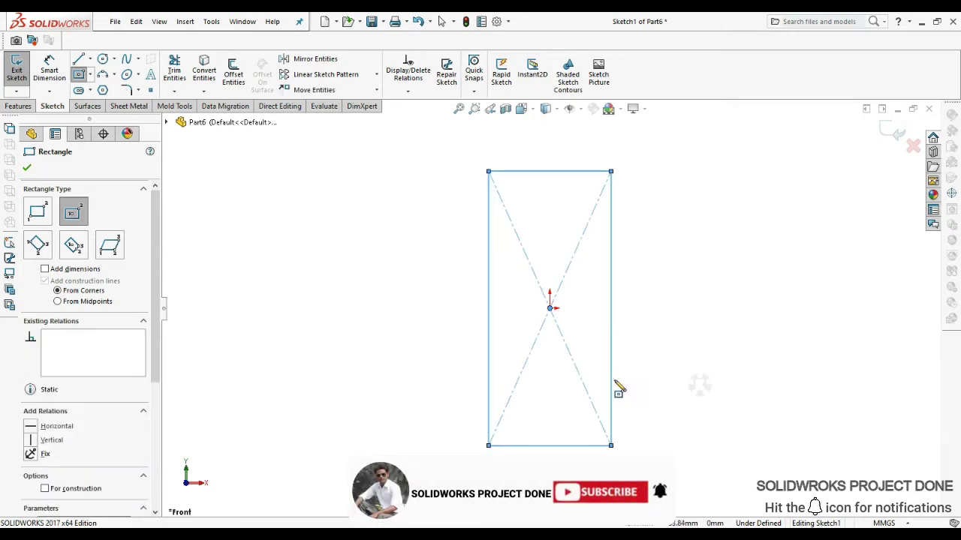
scroll(541, 352, down, 1)
scroll(555, 345, up, 2)
key(Escape)
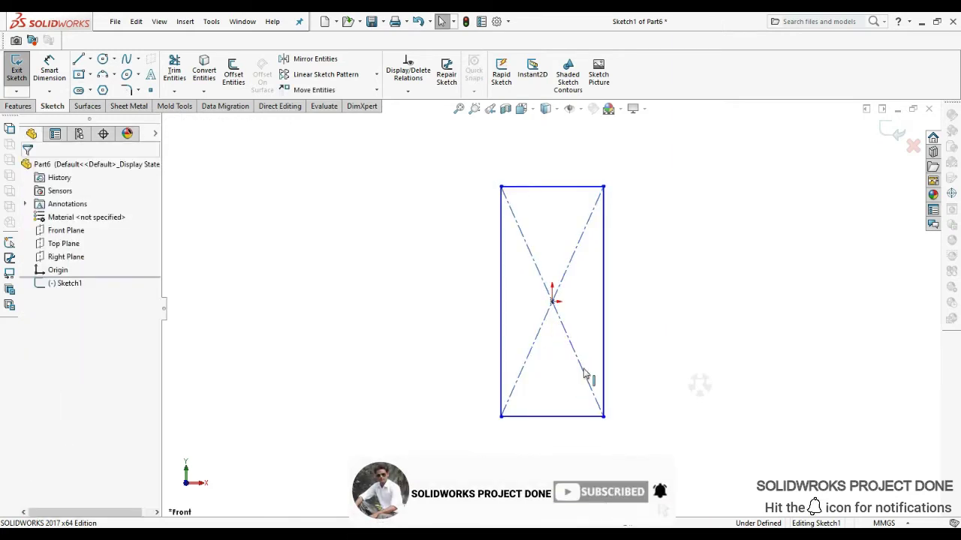
- Trim away the diagonals and cut the upper-left corner down to the origin with two lines
click(179, 81)
drag(575, 290, 580, 334)
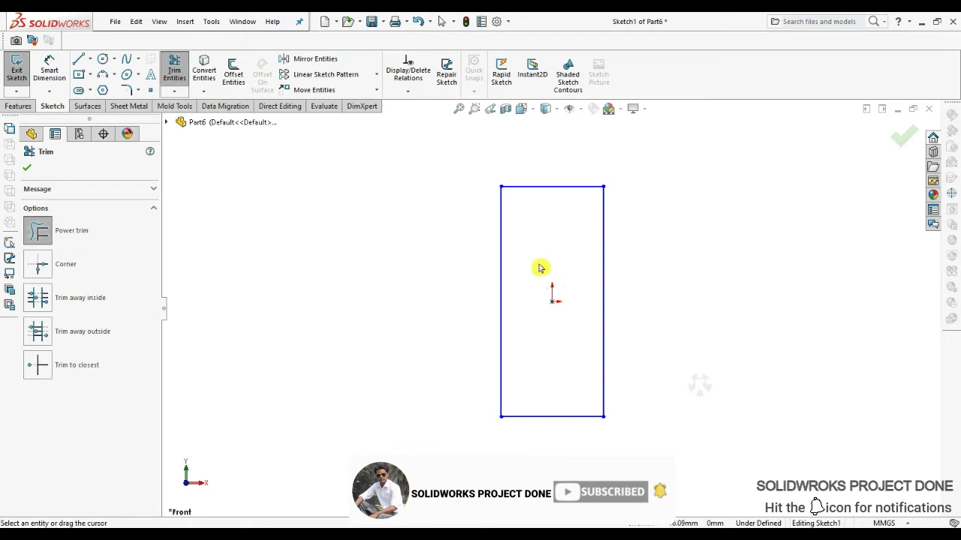
click(89, 58)
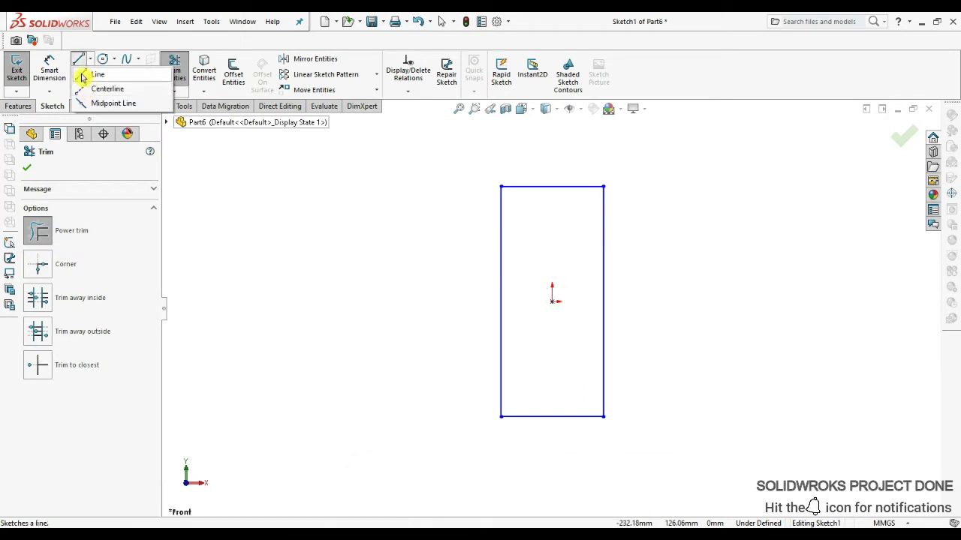
click(84, 74)
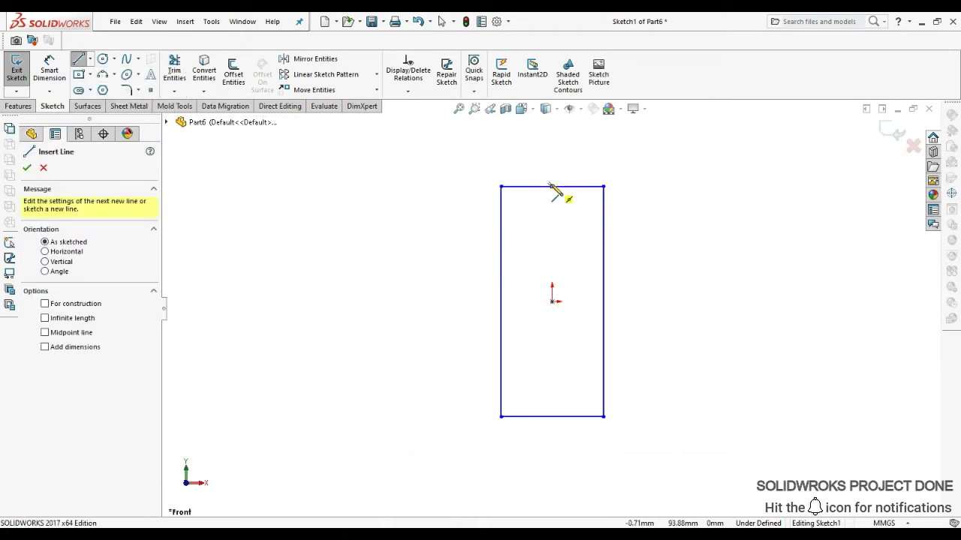
click(552, 186)
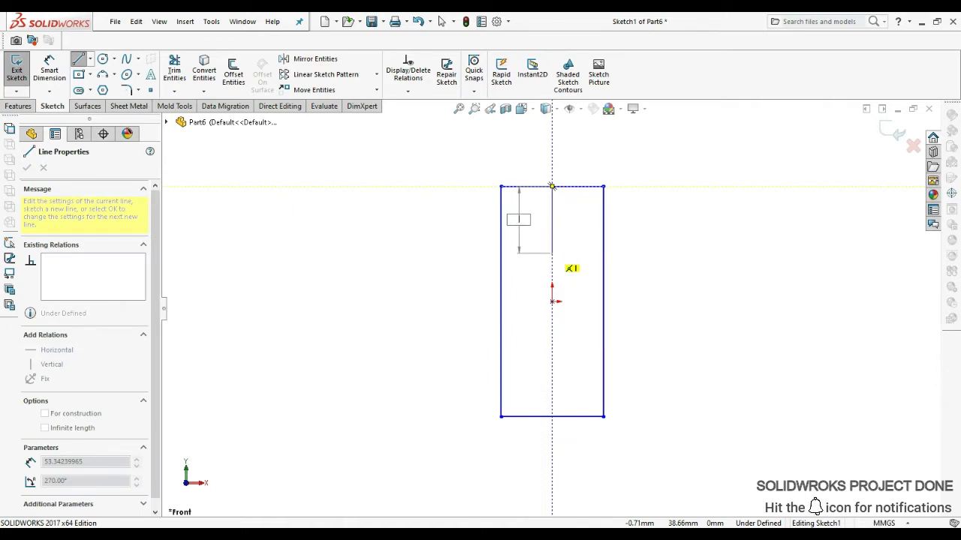
text(9)
click(552, 301)
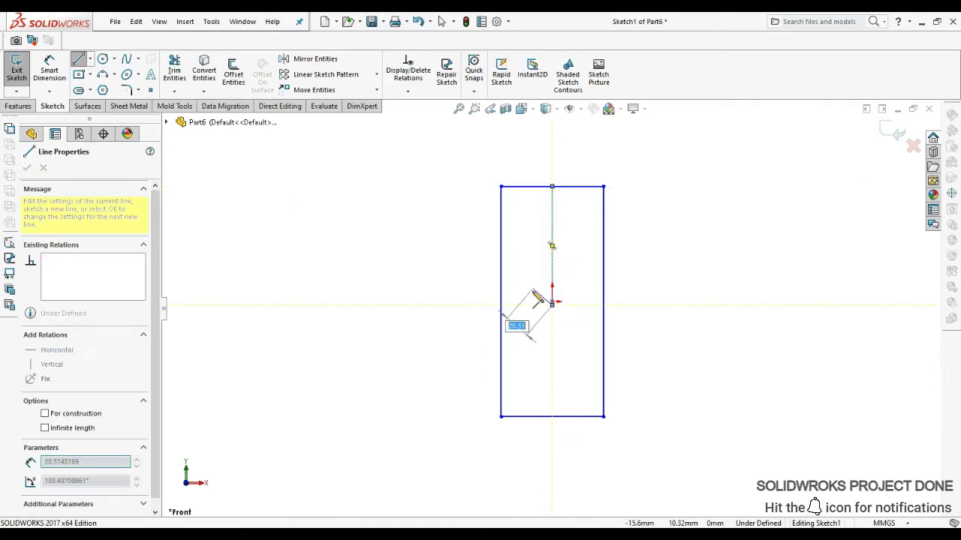
click(501, 303)
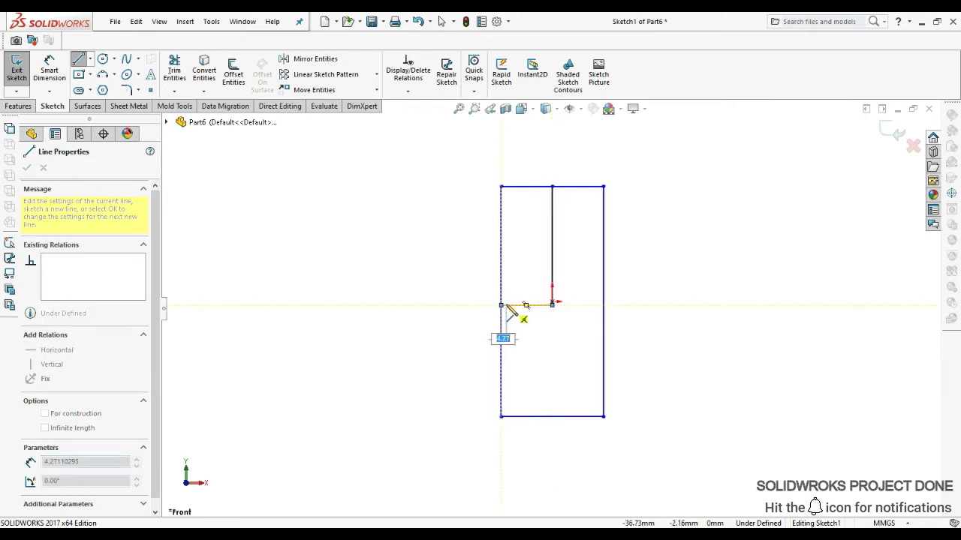
key(Escape)
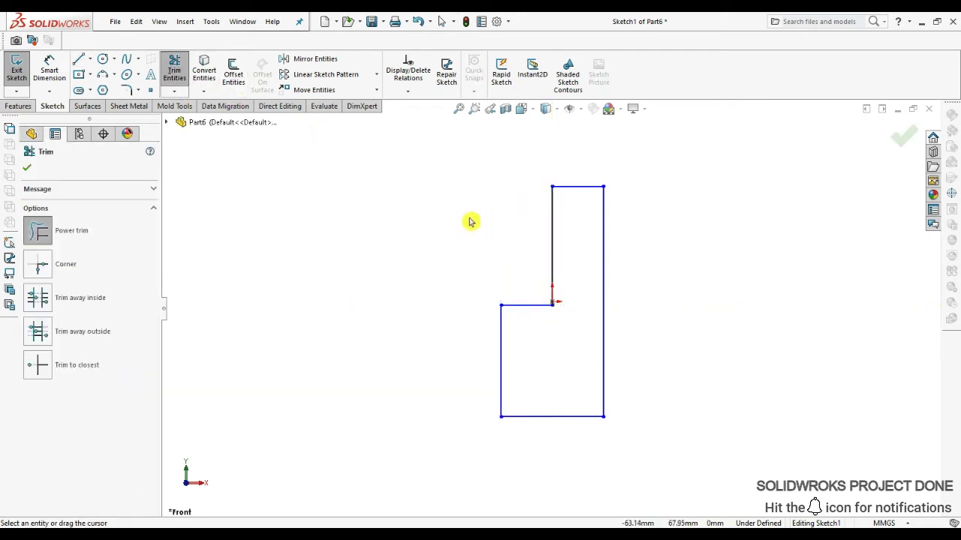
key(Escape)
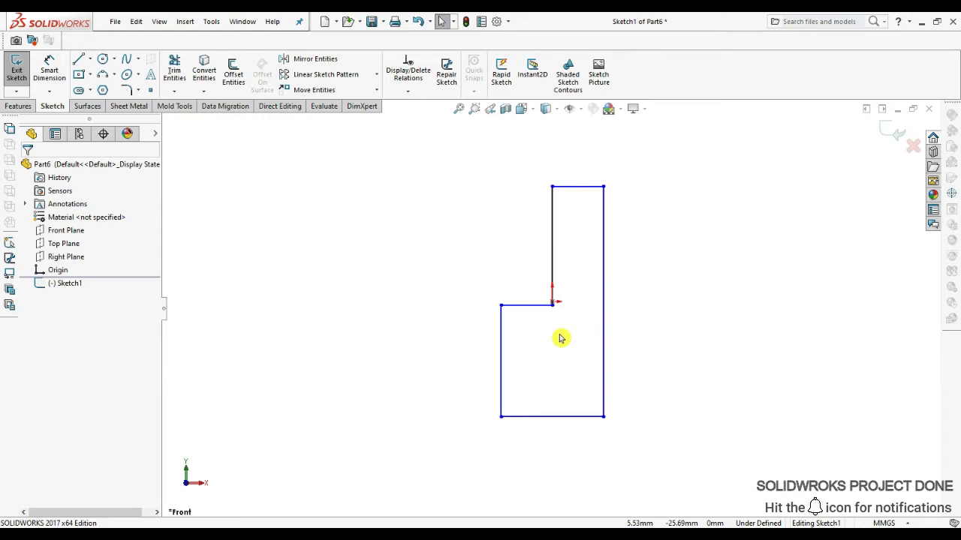
- Draw a horizontal centerline from the origin to the right edge and a vertical one up to the top edge
scroll(560, 338, down, 1)
click(90, 60)
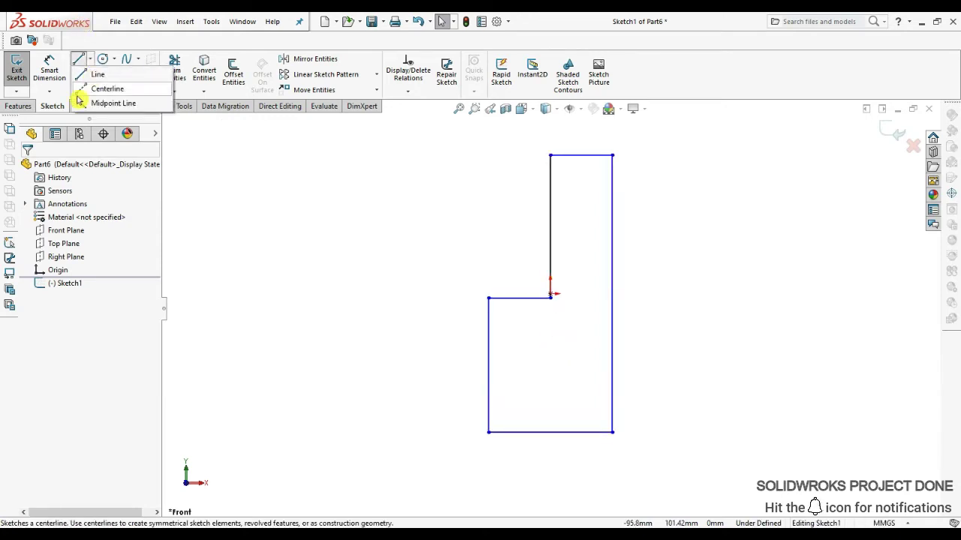
click(81, 88)
click(550, 298)
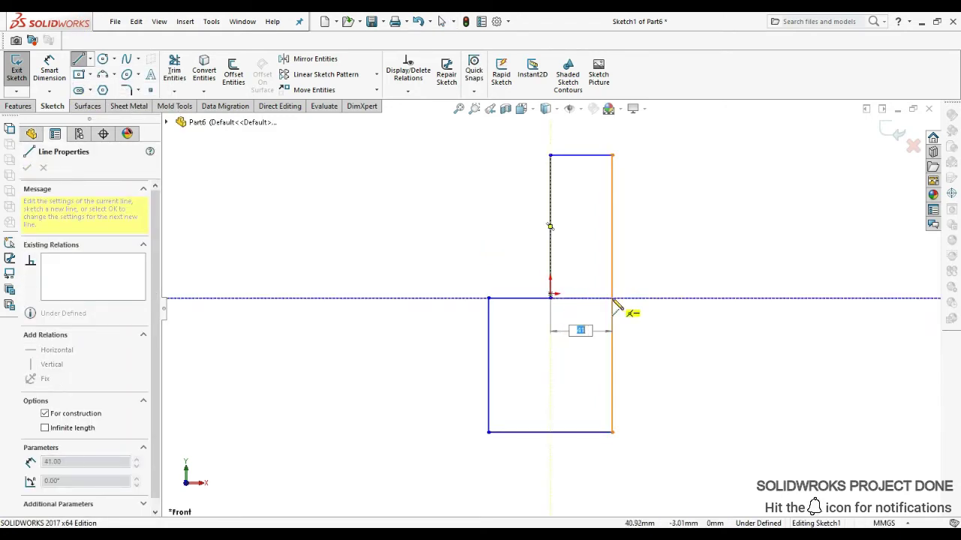
click(613, 298)
click(580, 298)
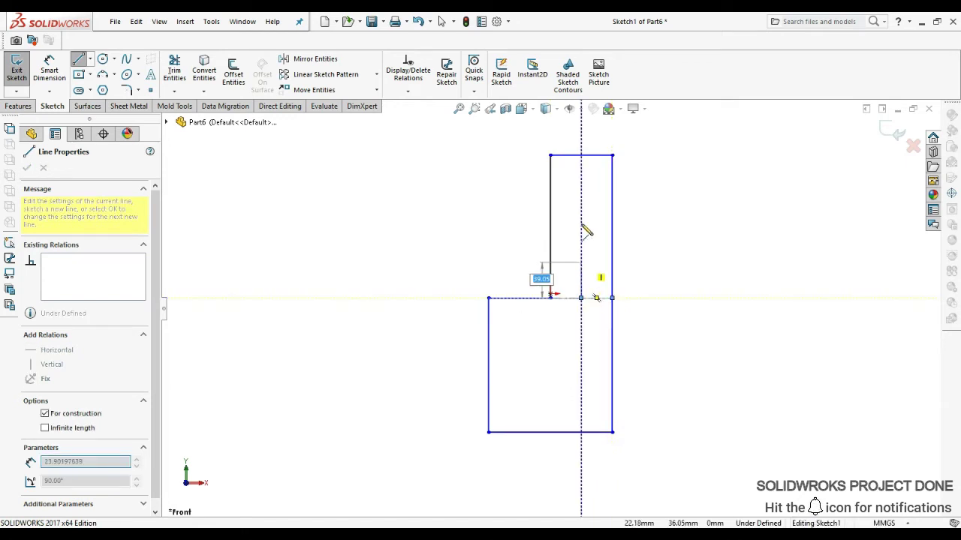
click(580, 156)
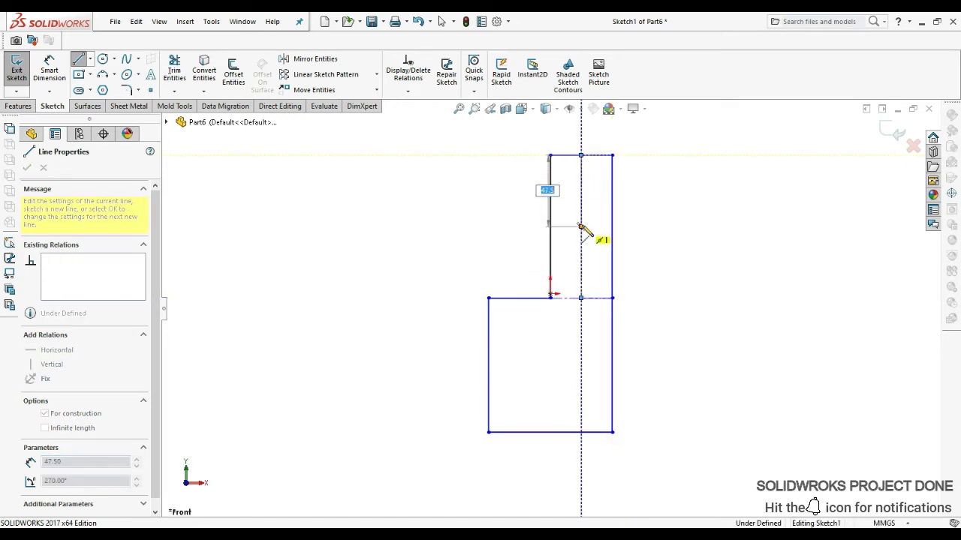
right_click(492, 200)
click(520, 221)
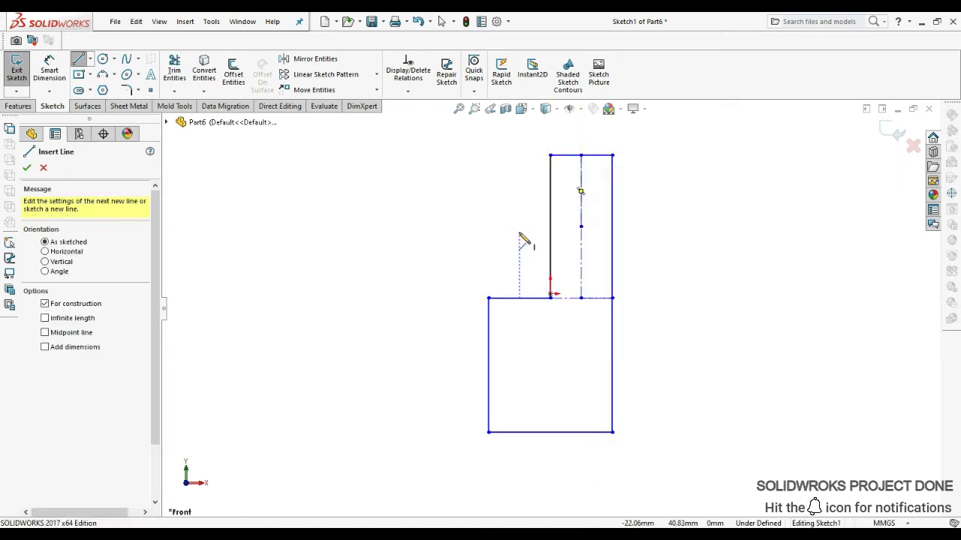
- Start another centerline on the vertical centerline, then exit line drawing
click(580, 195)
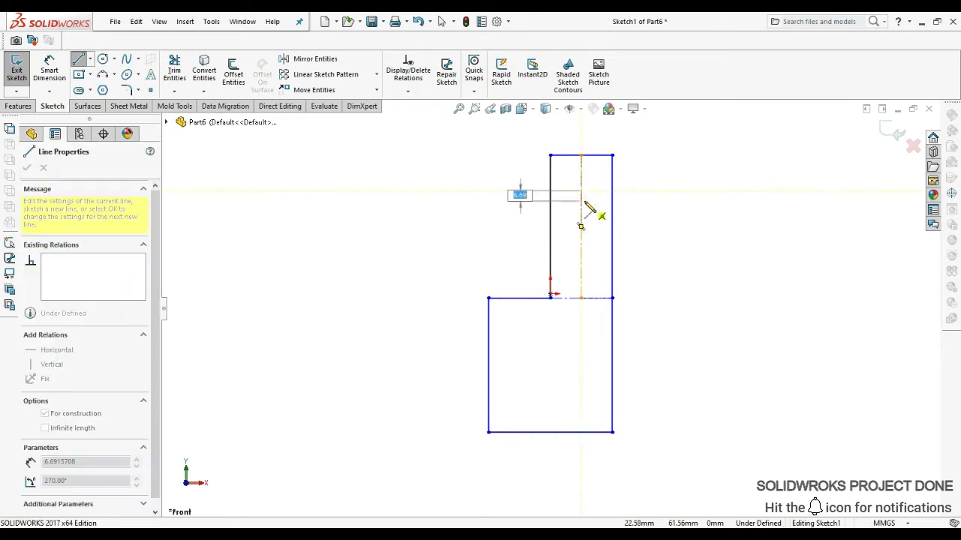
right_click(582, 197)
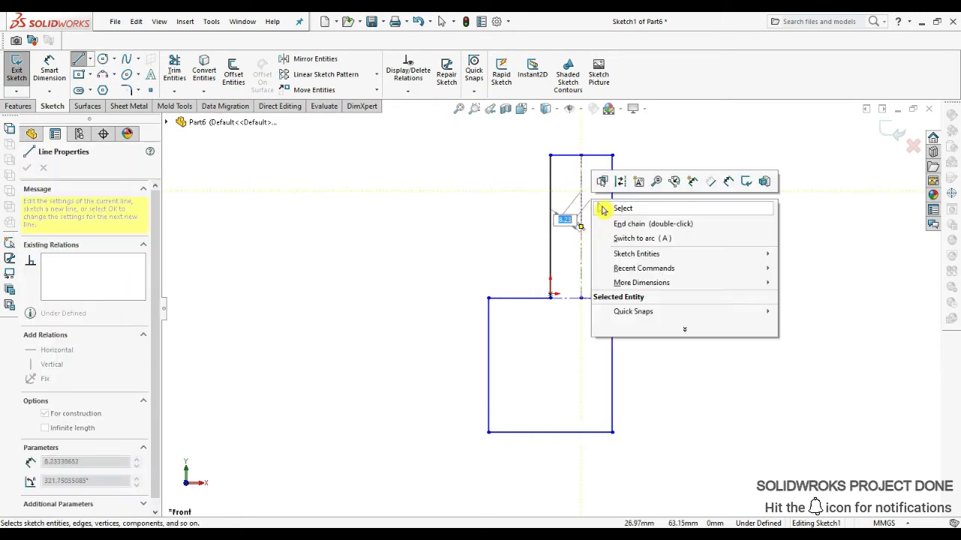
click(609, 208)
click(114, 58)
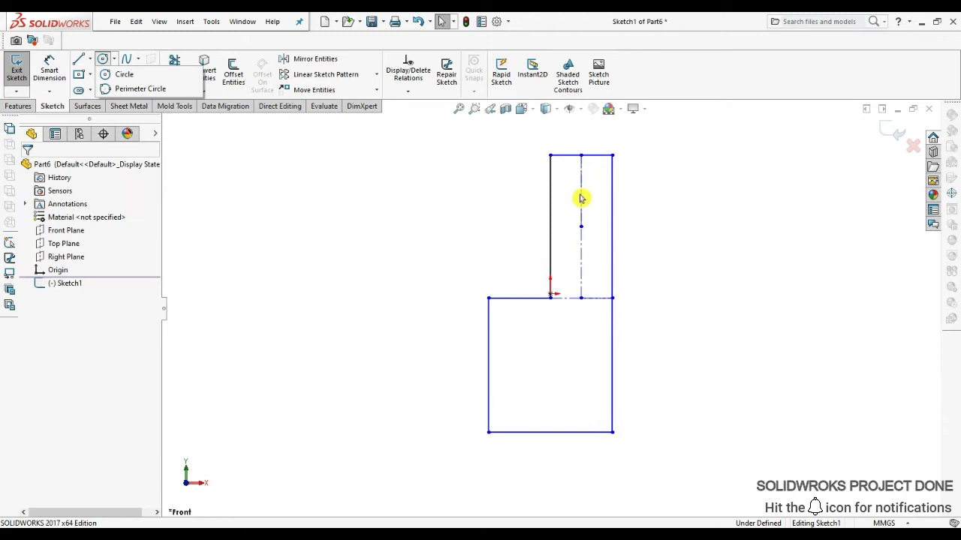
- Delete the lower vertical centerline segment and centre a radius-7 circle on the vertical centerline
click(112, 73)
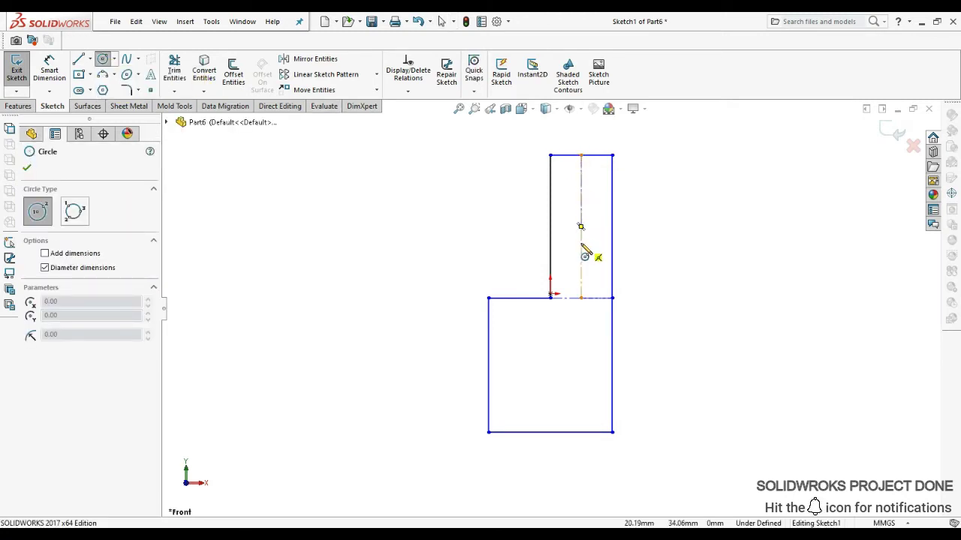
key(Escape)
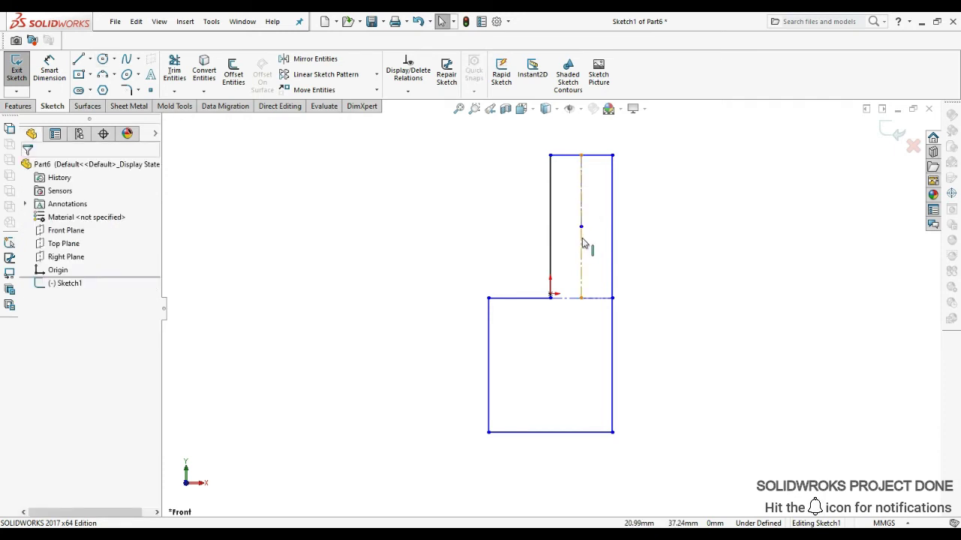
click(582, 242)
key(Delete)
click(103, 58)
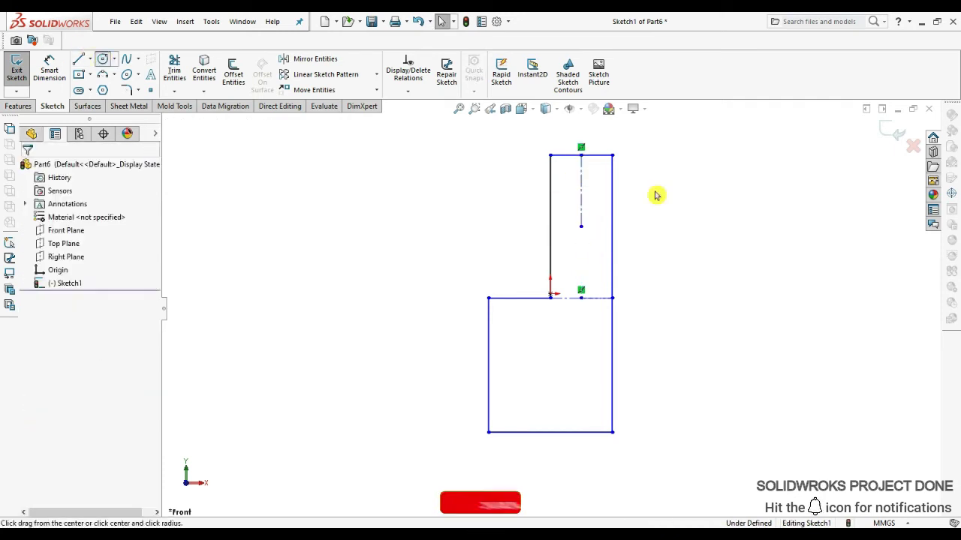
click(581, 191)
text(14m)
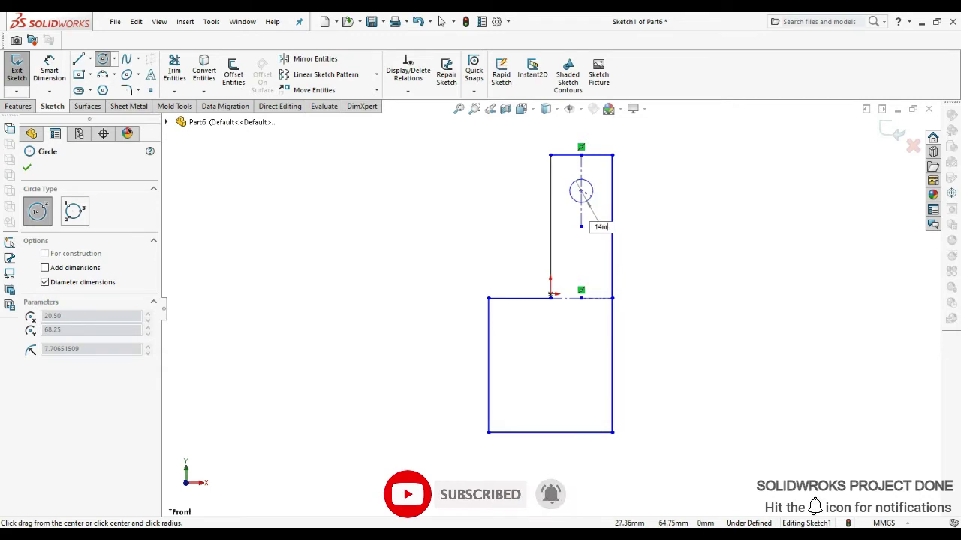
key(Return)
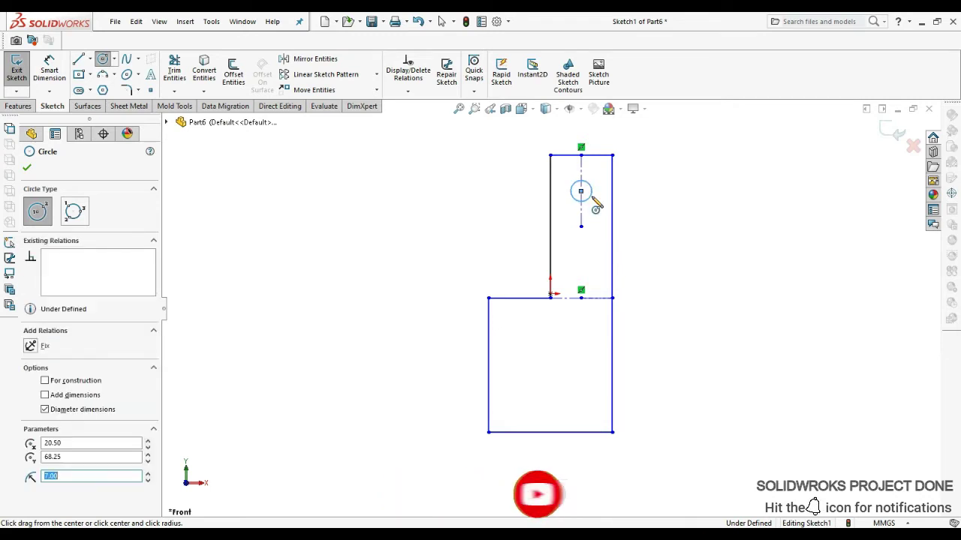
- Draw a short horizontal guide line below the hole in the upper arm
click(89, 59)
click(98, 70)
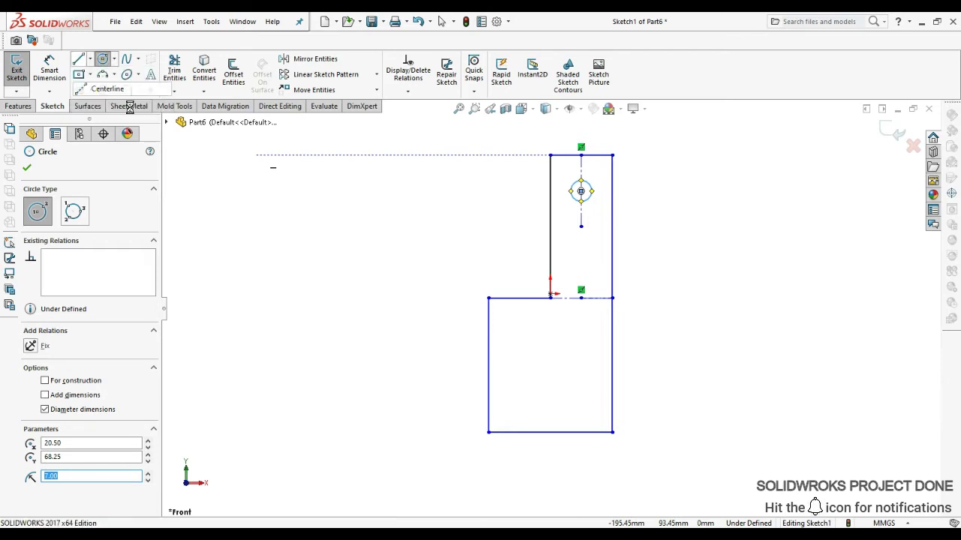
click(562, 225)
key(Escape)
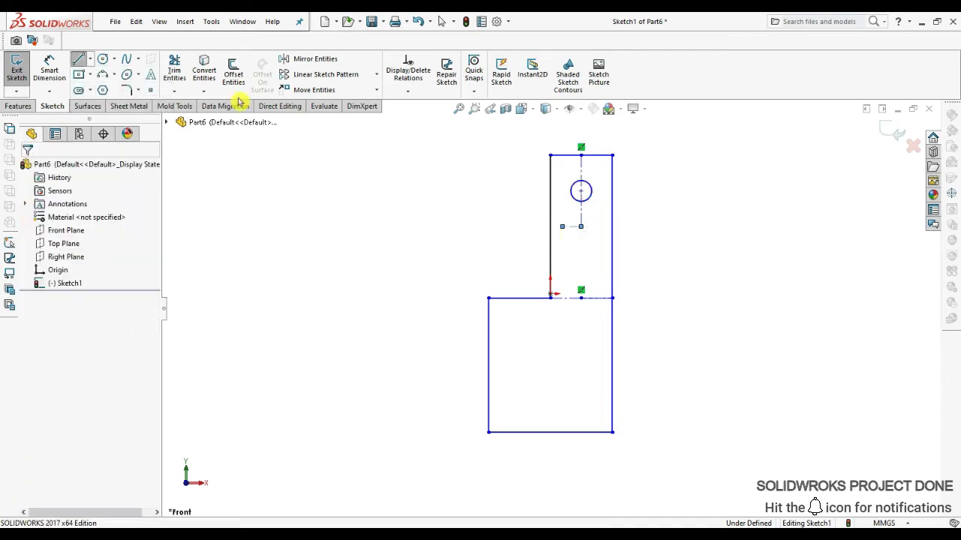
- Mirror the radius-7 circle about the short horizontal line to create a second hole
click(315, 59)
click(589, 192)
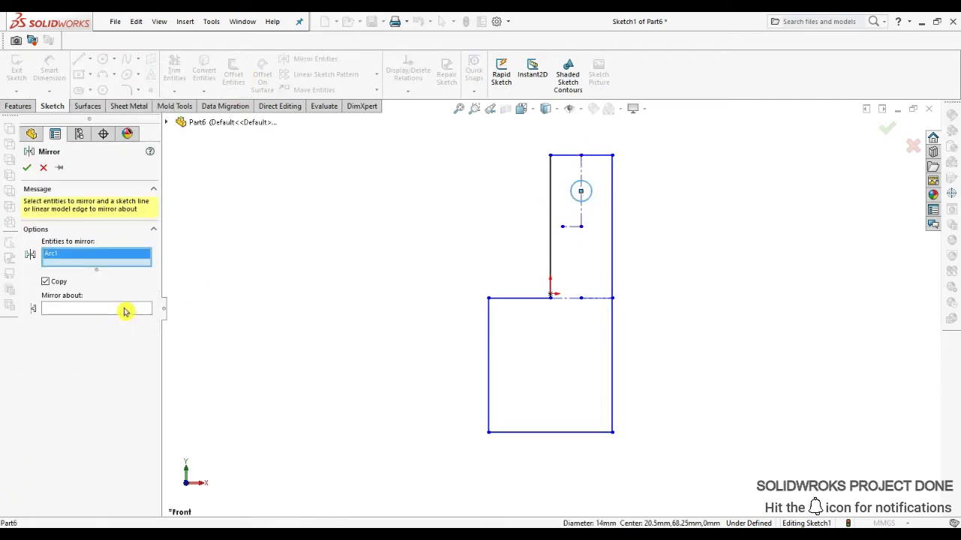
click(125, 310)
click(573, 227)
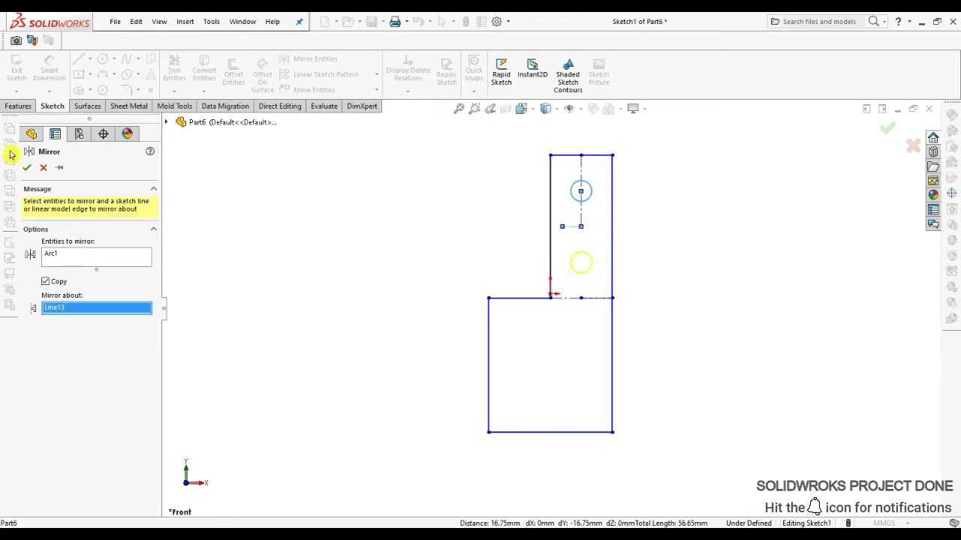
click(28, 169)
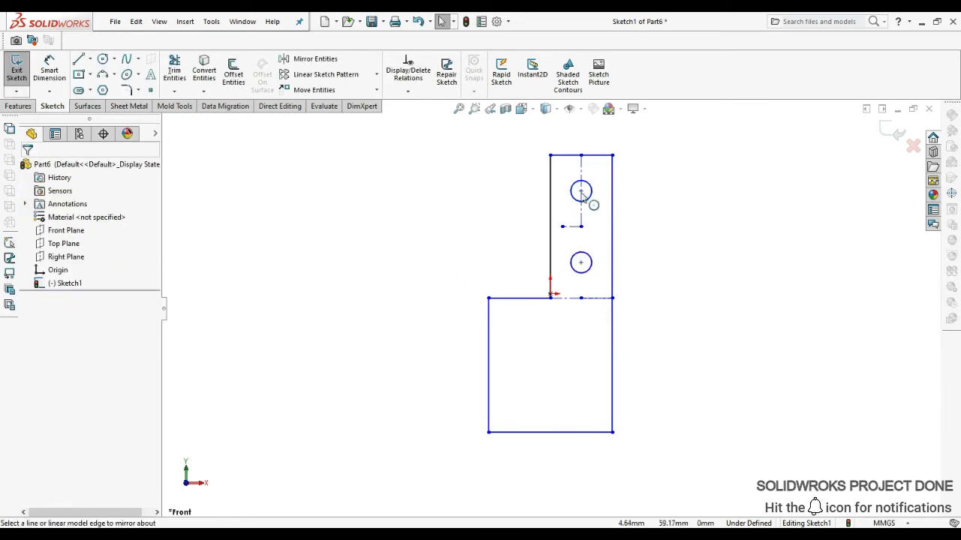
drag(596, 173, 565, 281)
click(376, 89)
- Copy both holes and guide lines from the top midpoint onto the lower rectangle's top edge
click(319, 120)
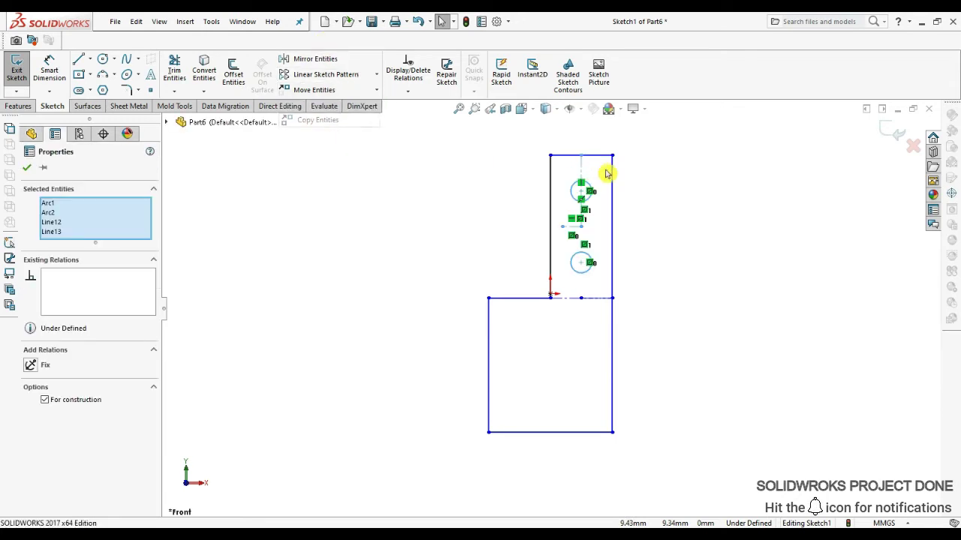
click(581, 155)
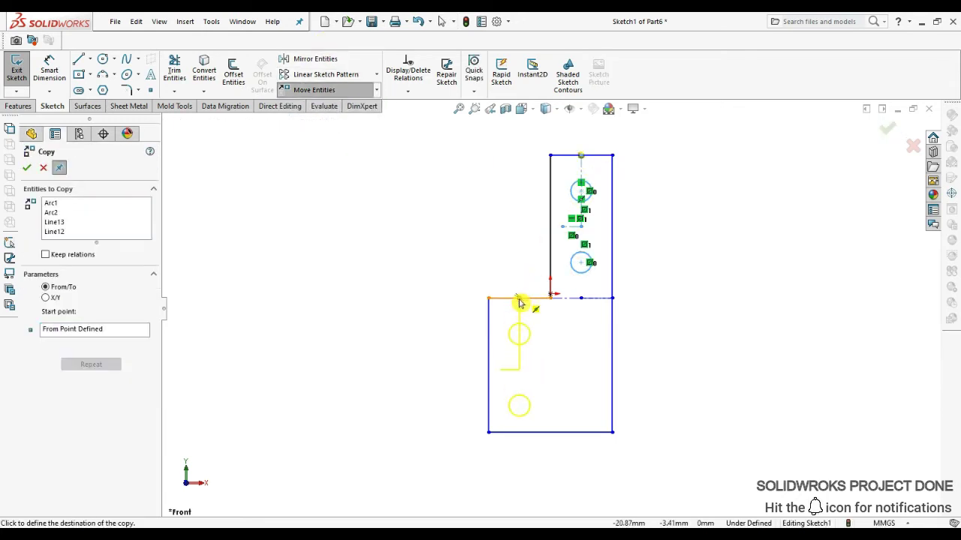
click(519, 298)
scroll(557, 416, down, 1)
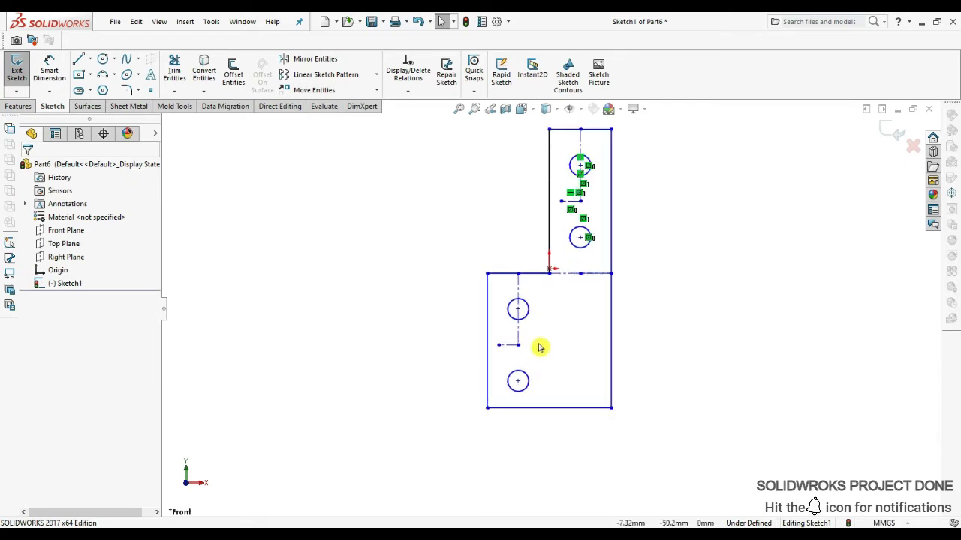
scroll(550, 352, down, 1)
scroll(557, 308, up, 2)
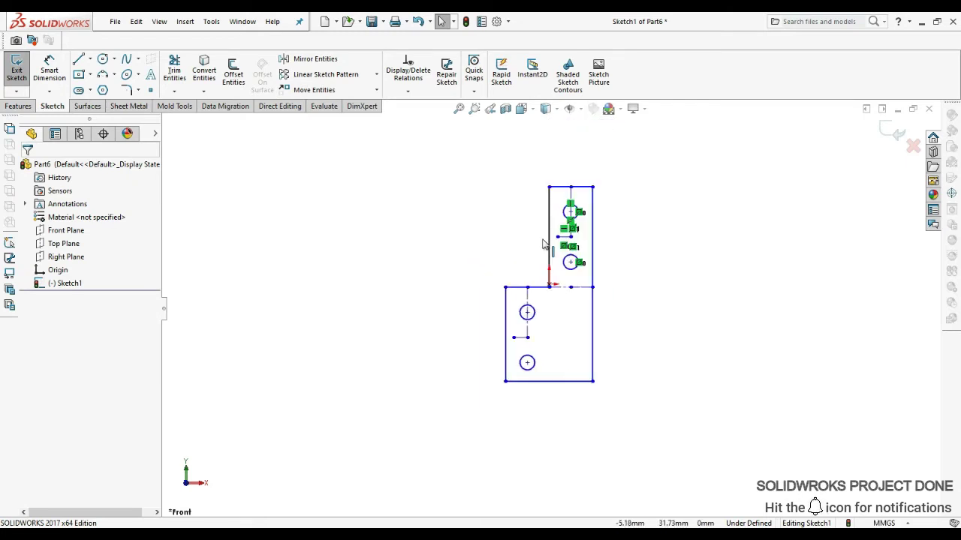
scroll(525, 248, down, 1)
click(20, 110)
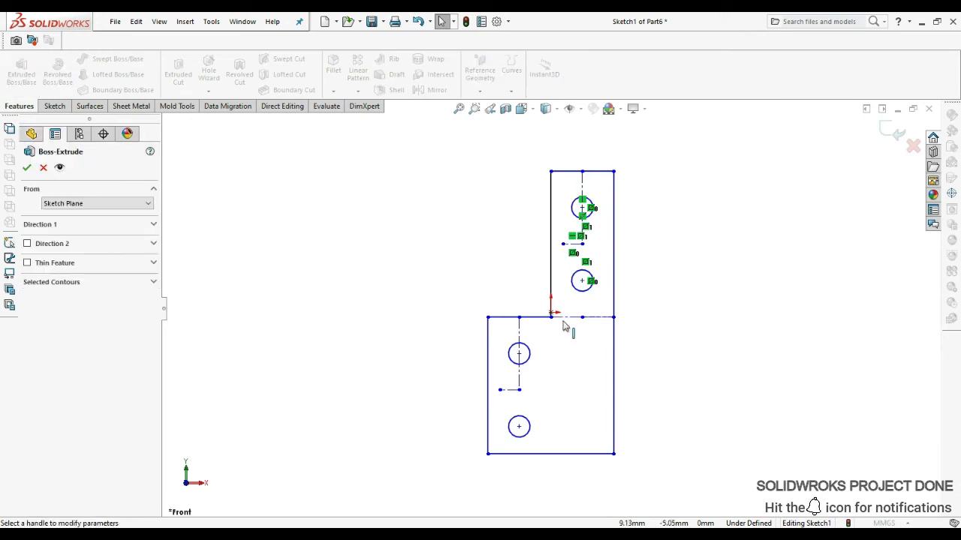
- Create a 6 mm thick Base Flange from the sketch and select its front face
click(124, 108)
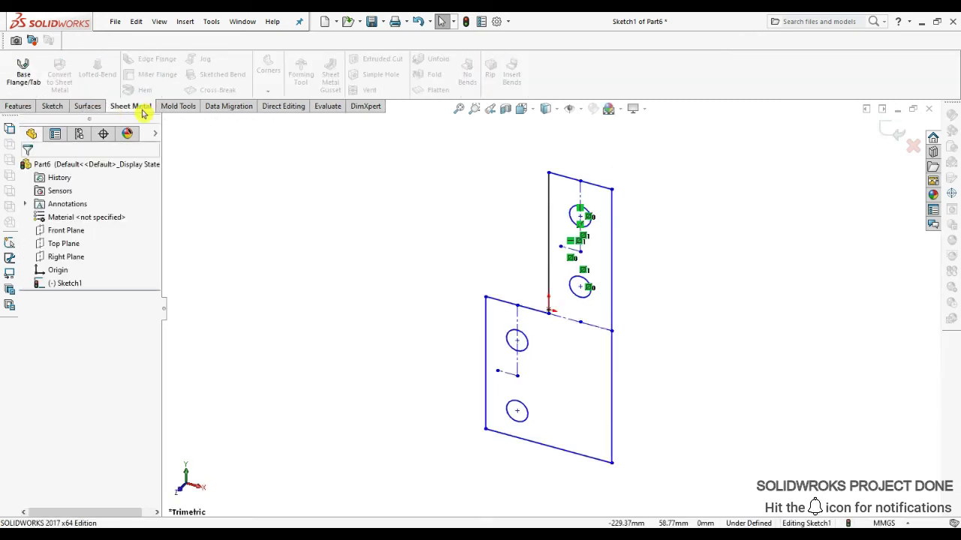
click(23, 78)
text(6)
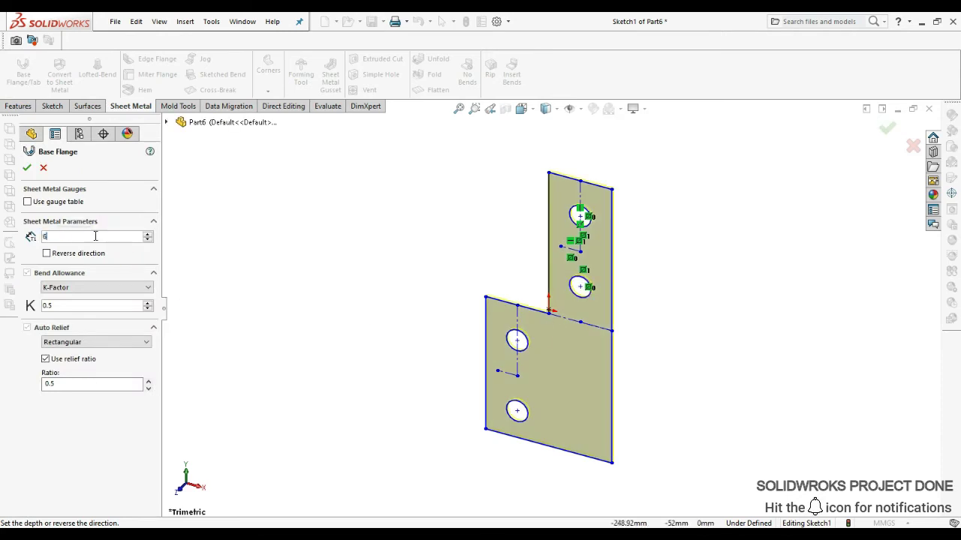
key(Return)
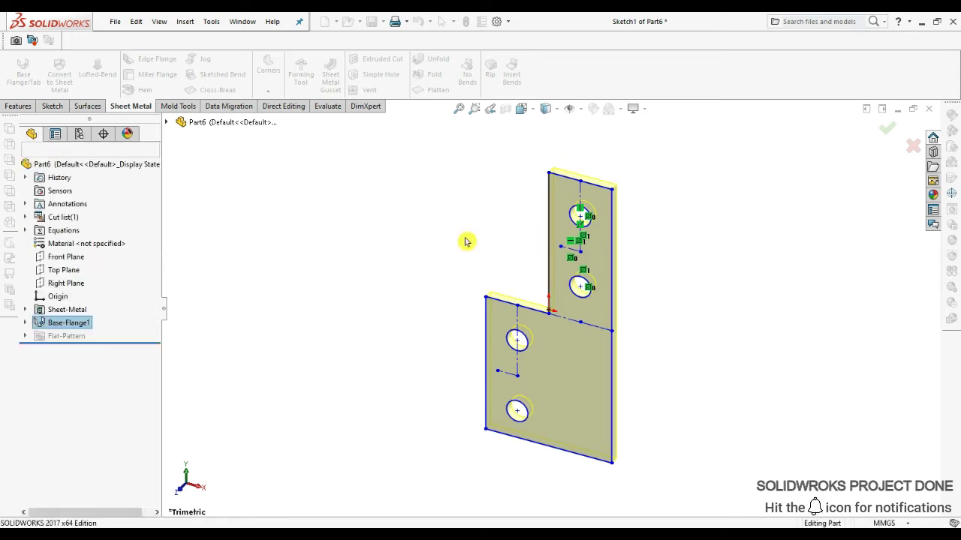
key(ctrl+1)
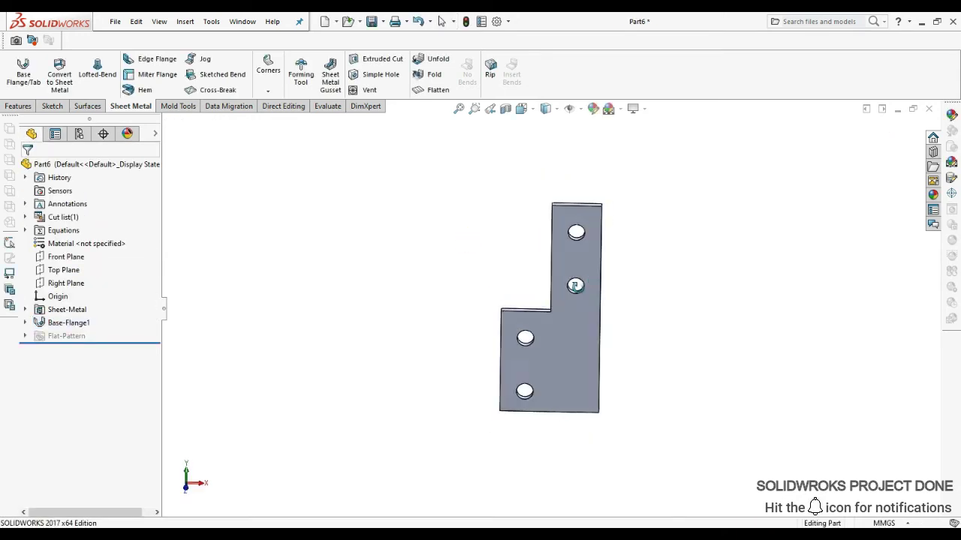
click(560, 327)
- Sketch a horizontal line on the plate face from the step's inner corner to the right edge
click(604, 289)
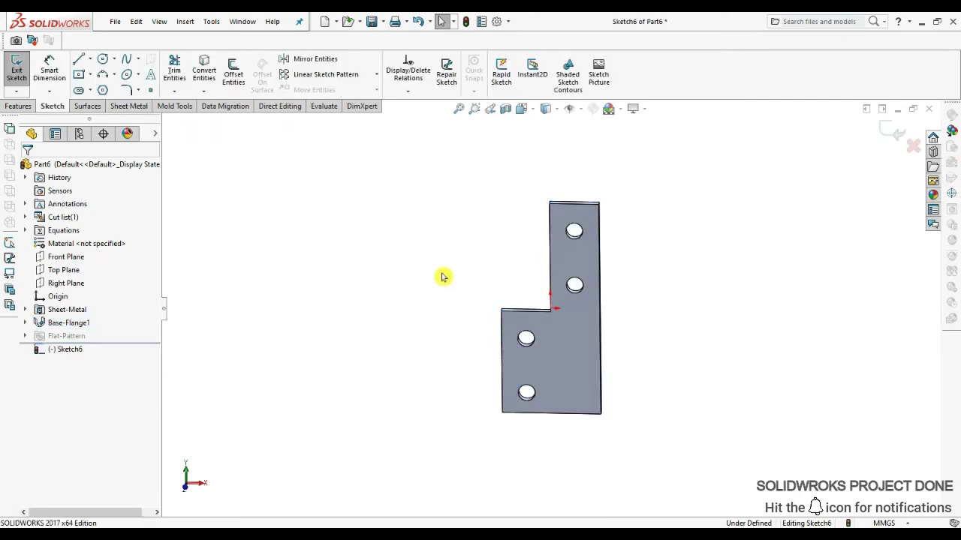
key(space)
click(472, 381)
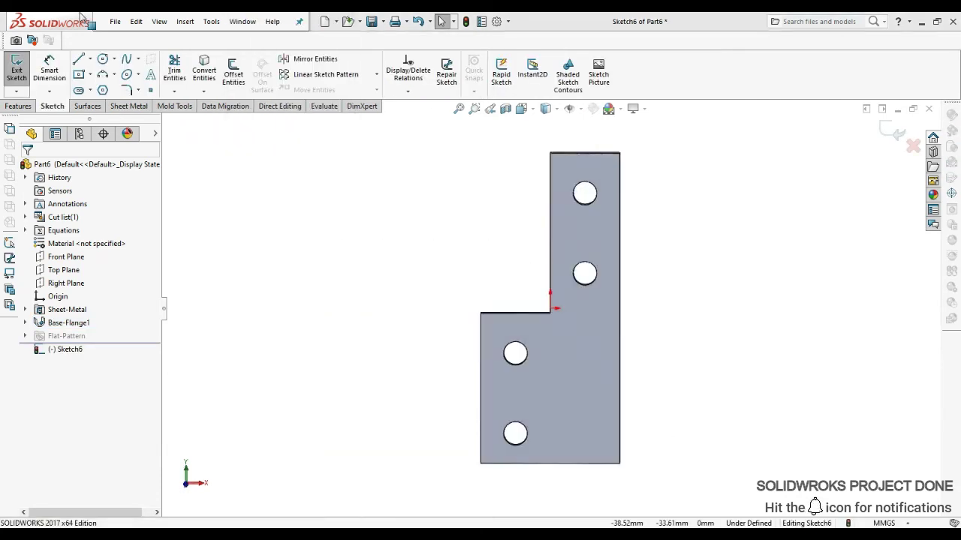
click(82, 60)
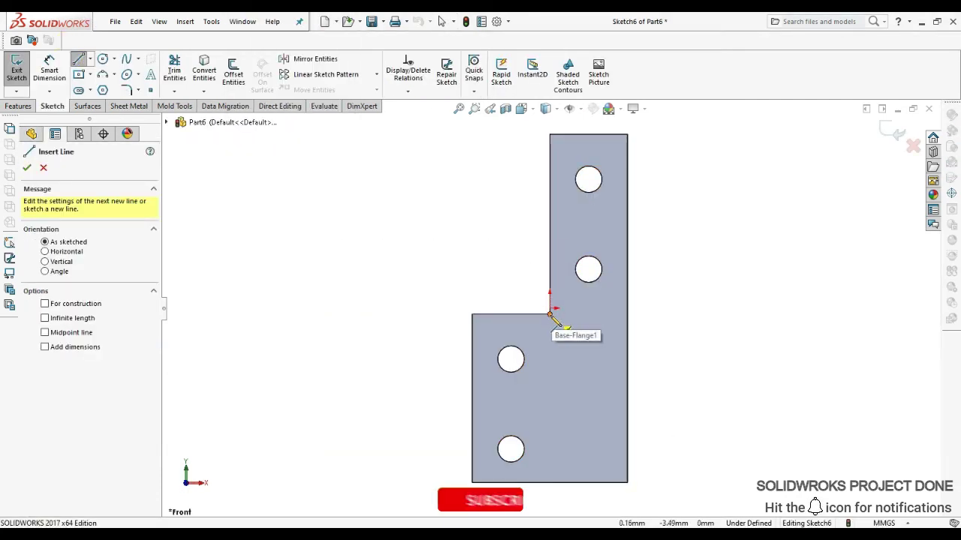
click(550, 315)
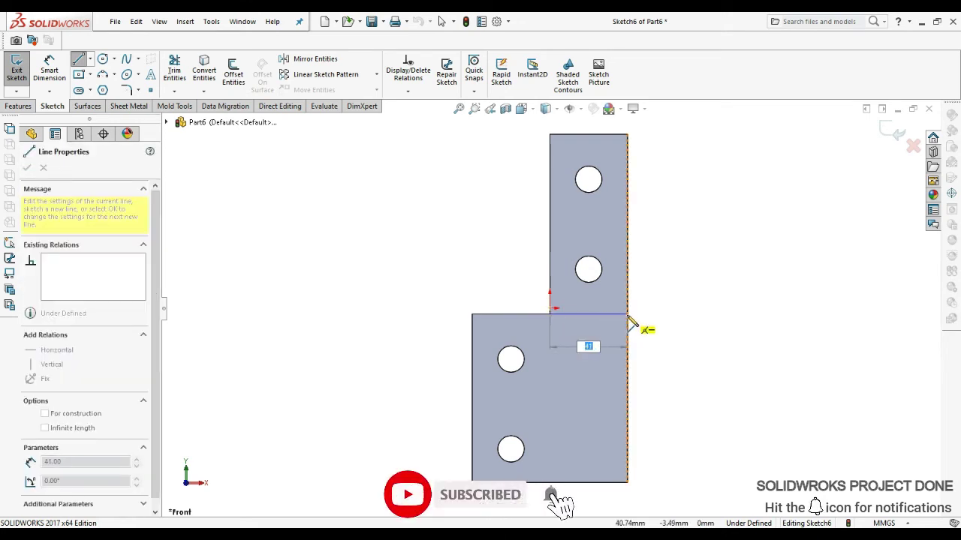
click(628, 314)
right_click(634, 323)
click(665, 325)
middle_drag(665, 326, 555, 338)
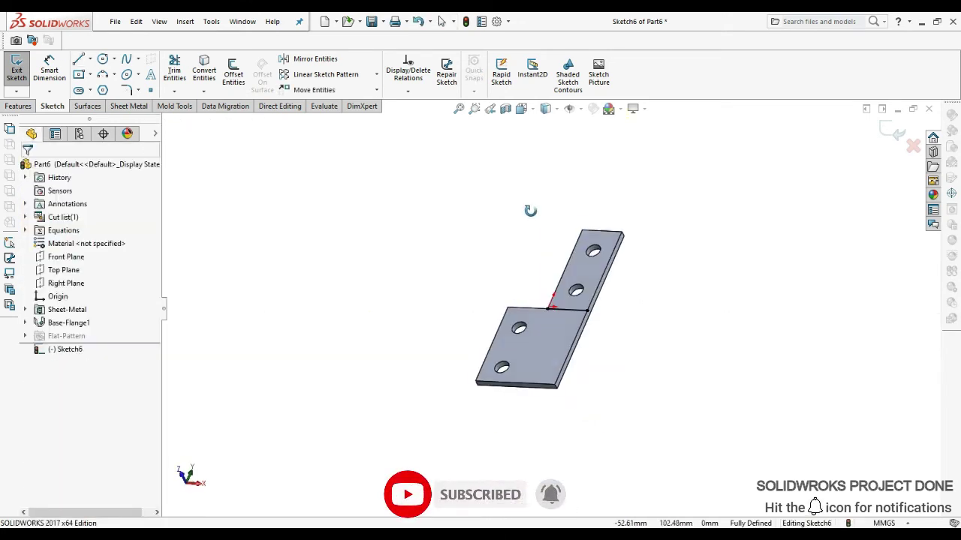
- Apply a 90° Sketched Bend along that line, choosing the fixed face and bend position
click(18, 107)
click(131, 106)
click(216, 74)
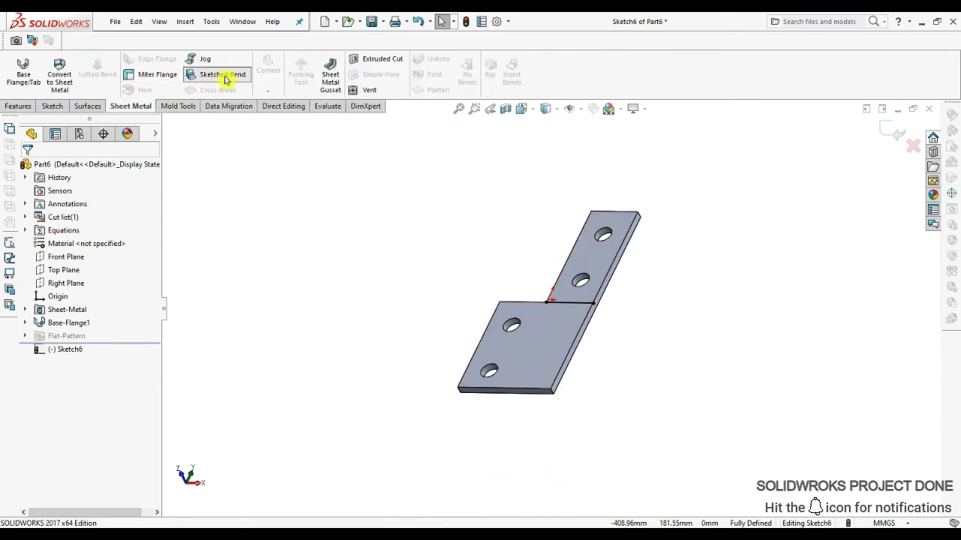
click(525, 307)
middle_drag(525, 307, 576, 320)
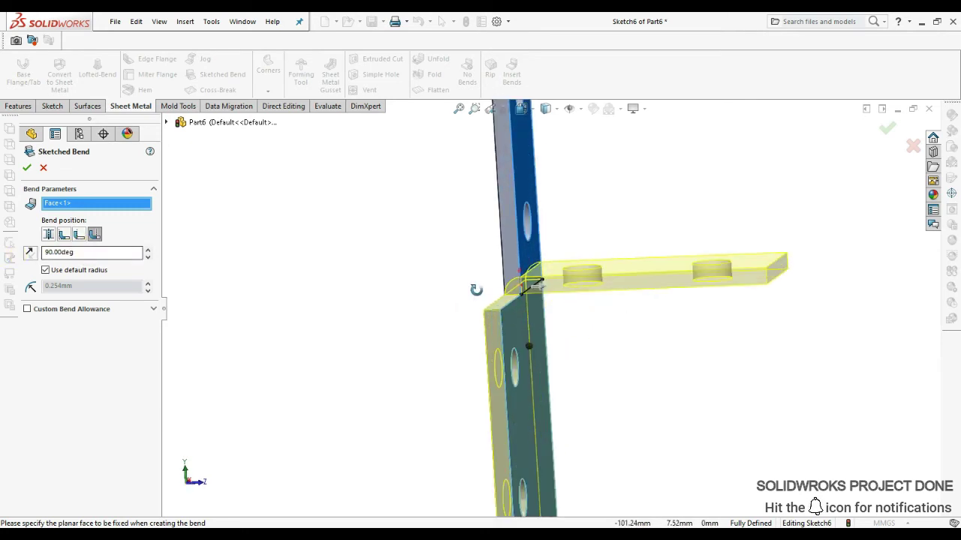
mouse_move(476, 290)
middle_down()
mouse_move(536, 354)
mouse_move(525, 383)
middle_up()
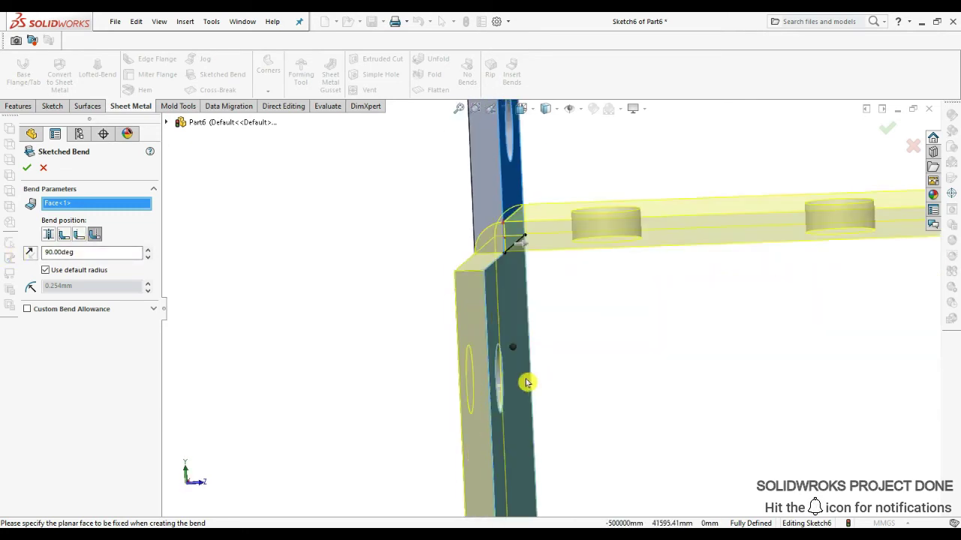
click(77, 235)
click(64, 235)
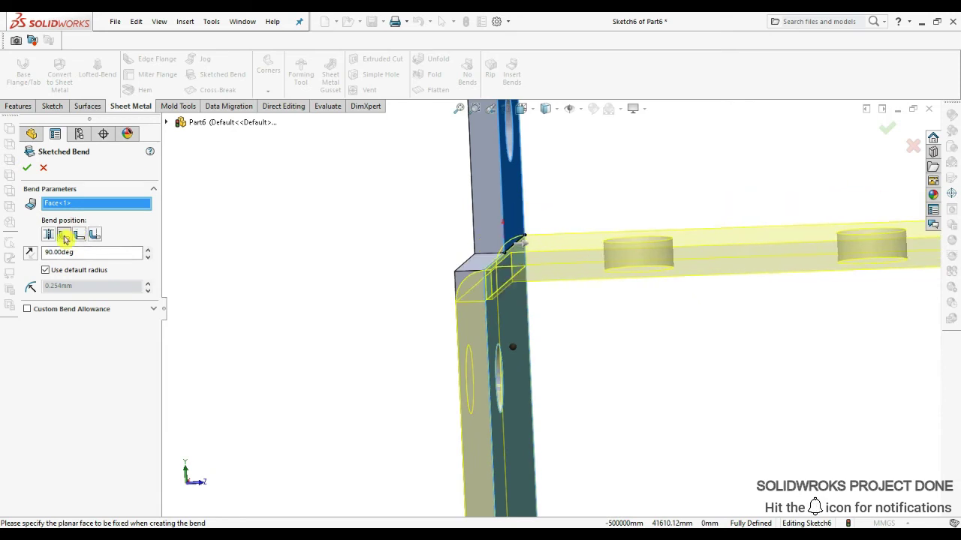
click(100, 233)
key(f)
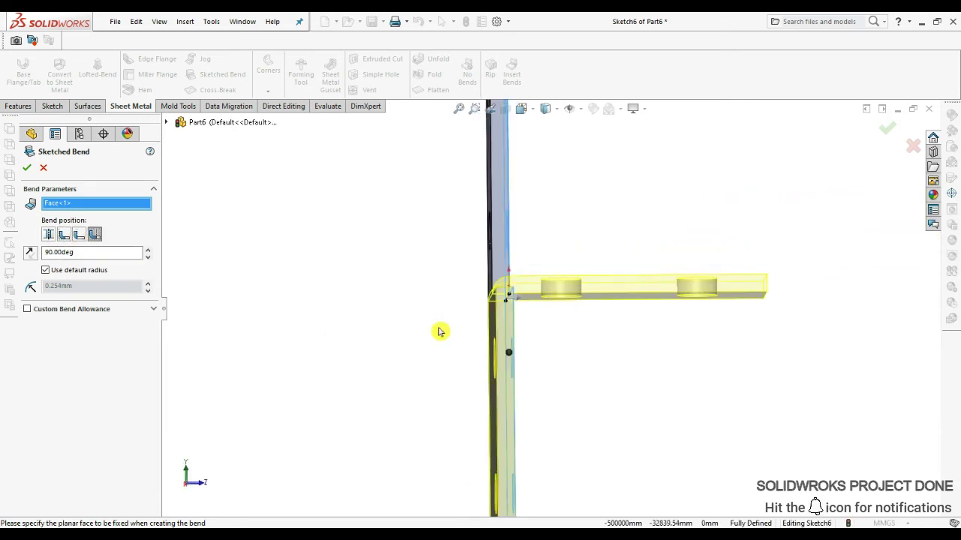
click(29, 169)
middle_drag(429, 301, 552, 349)
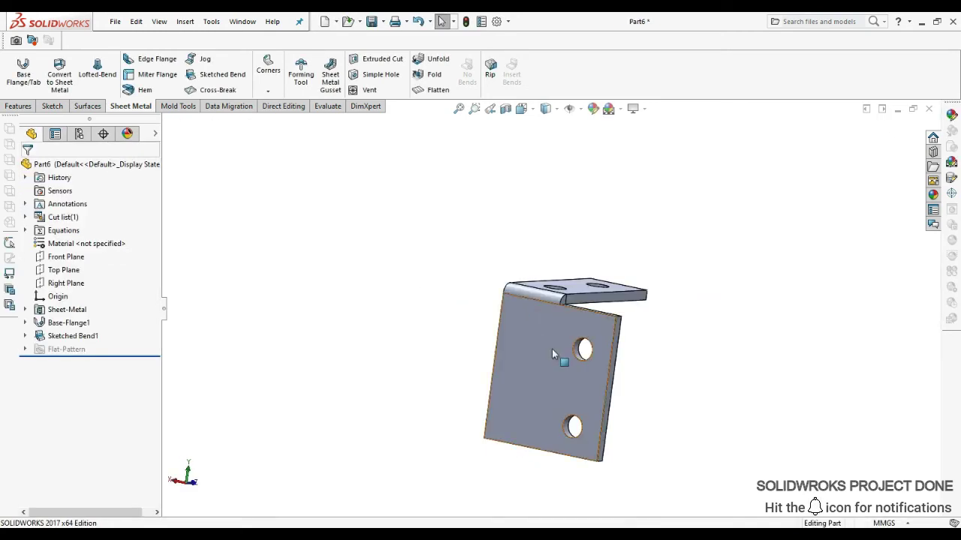
click(552, 349)
- Sketch a vertical line across the lower section's face from top edge to bottom edge
click(590, 322)
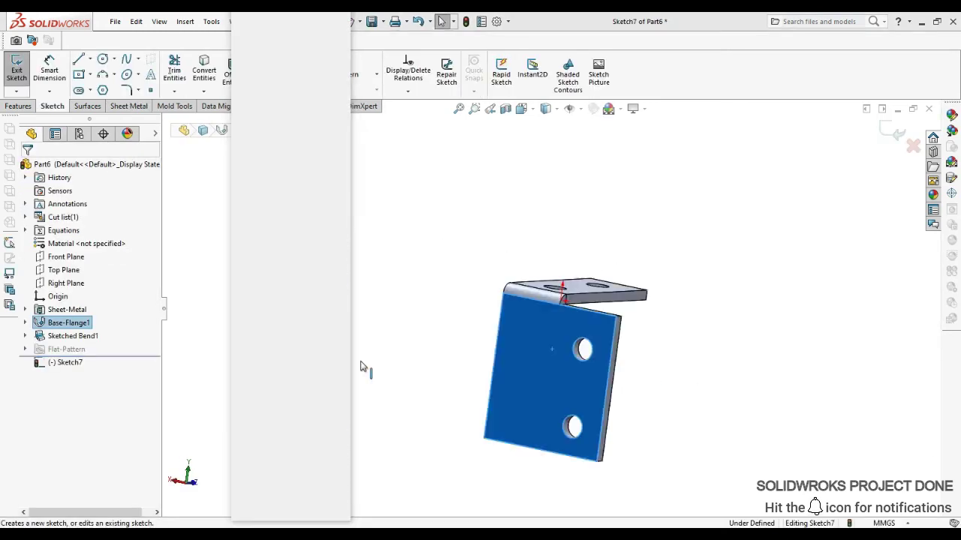
key(l)
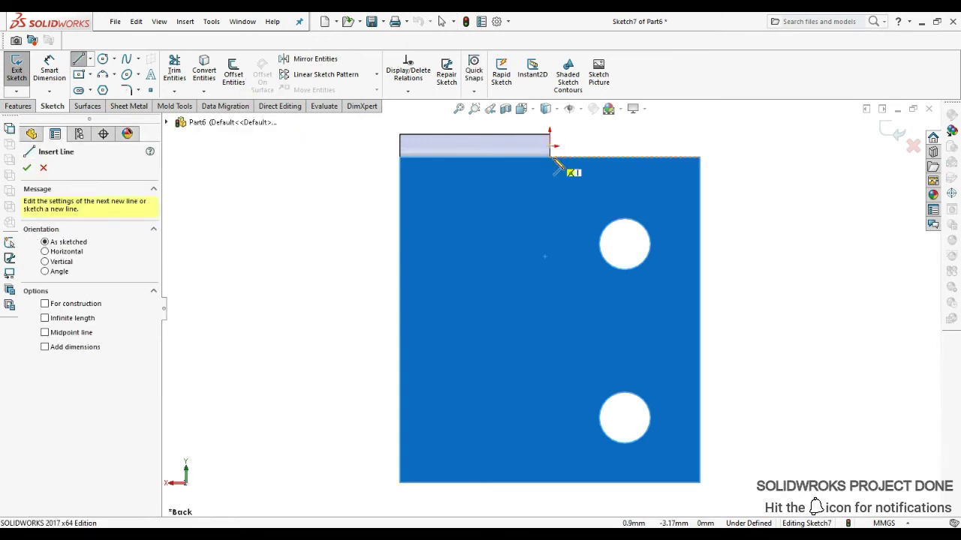
click(550, 157)
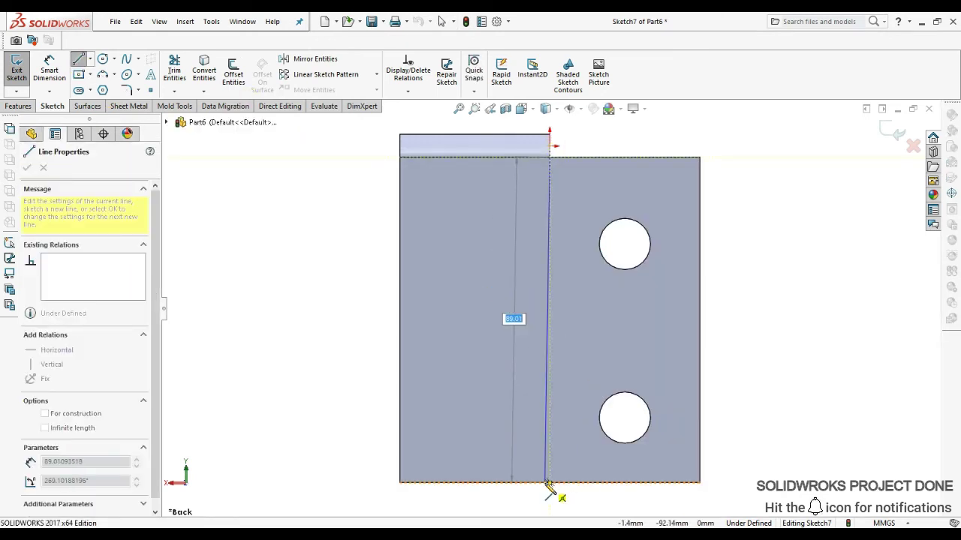
click(550, 483)
right_click(526, 364)
click(550, 404)
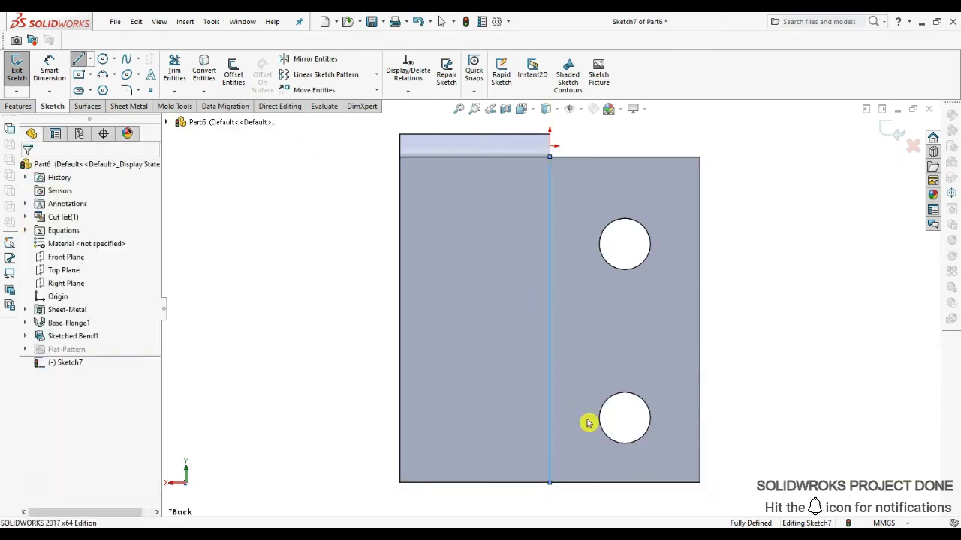
middle_drag(585, 423, 429, 279)
- Add a second 90° Sketched Bend on that line with the left face fixed
click(130, 105)
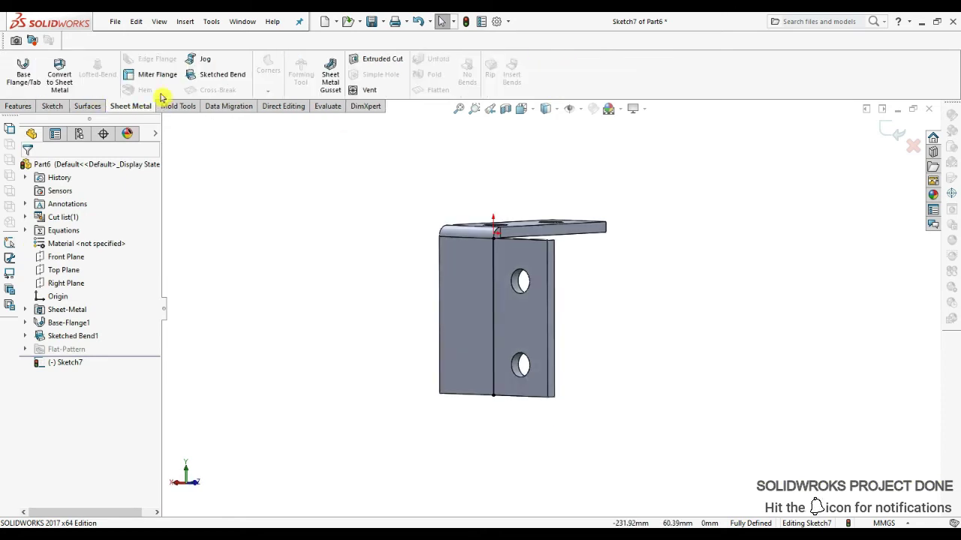
click(217, 73)
click(449, 285)
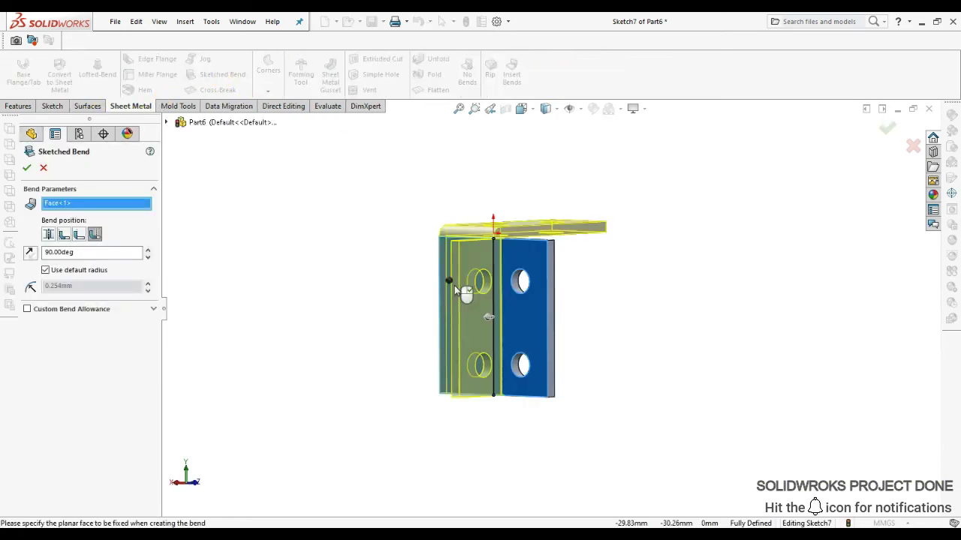
key(ctrl+7)
scroll(459, 286, down, 5)
middle_drag(466, 289, 468, 342)
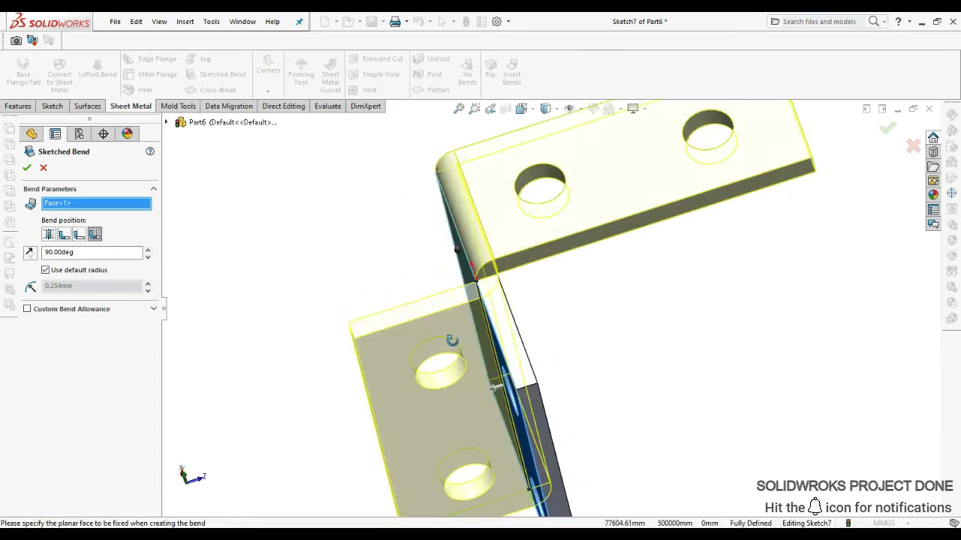
middle_drag(503, 392, 492, 386)
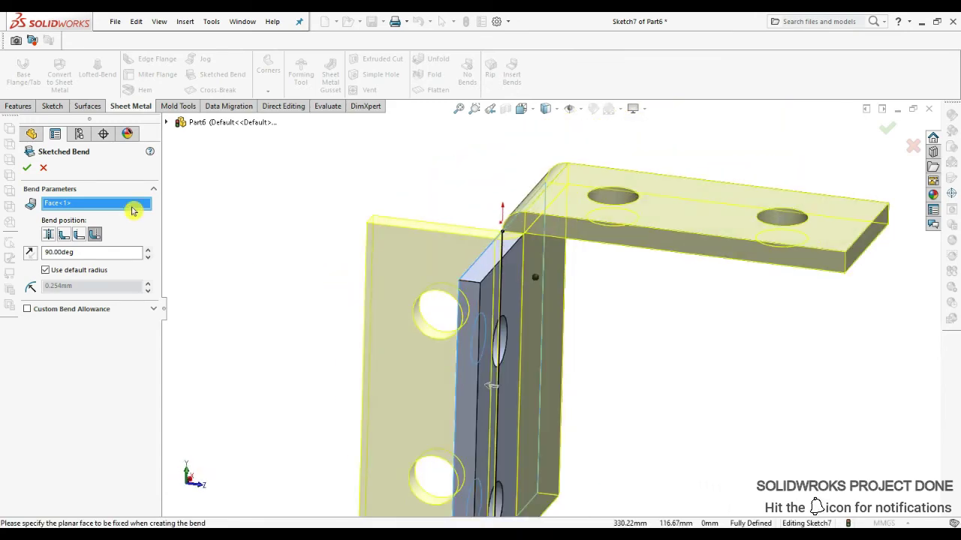
click(28, 171)
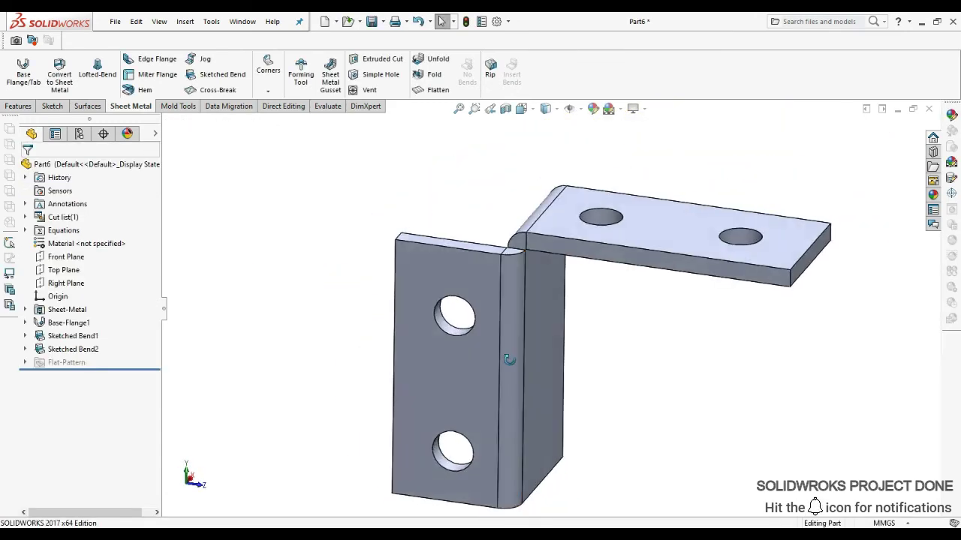
- Set the bracket's display style to Shaded without edges and orbit to inspect it
mouse_move(341, 289)
middle_down()
mouse_move(615, 367)
mouse_move(601, 475)
mouse_move(597, 375)
mouse_move(554, 296)
middle_up()
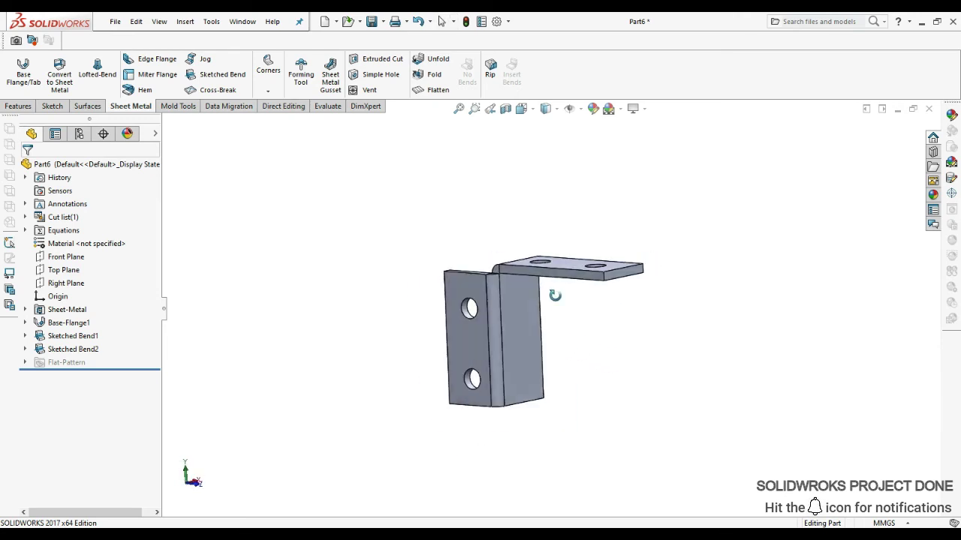
middle_drag(492, 248, 500, 268)
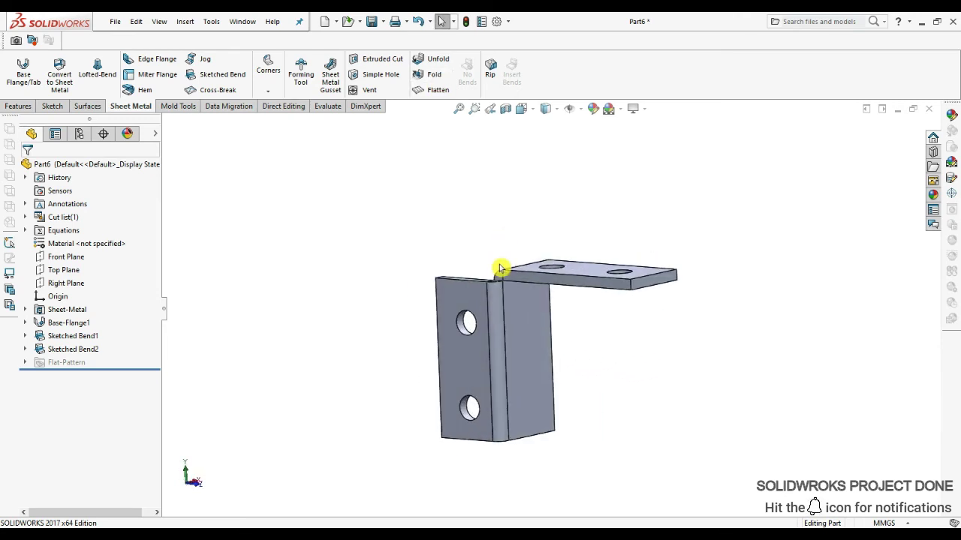
click(546, 108)
click(547, 172)
middle_drag(548, 380, 544, 376)
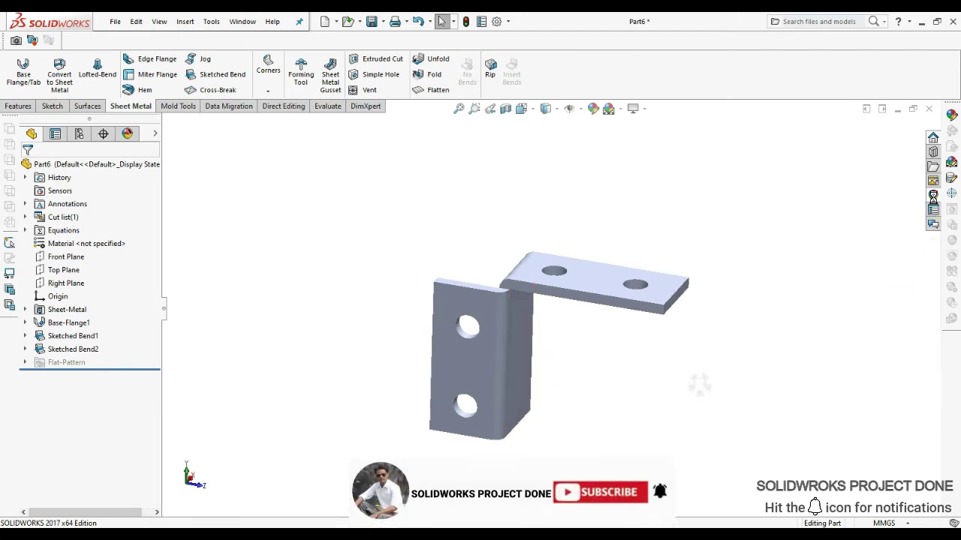
- Apply the Metal library's Zinc appearance to the entire bracket body
click(933, 195)
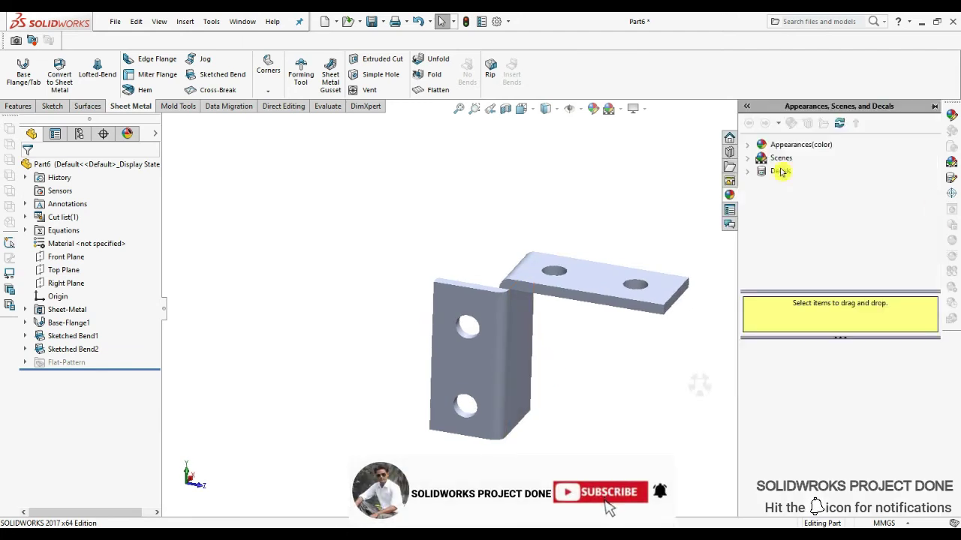
click(753, 148)
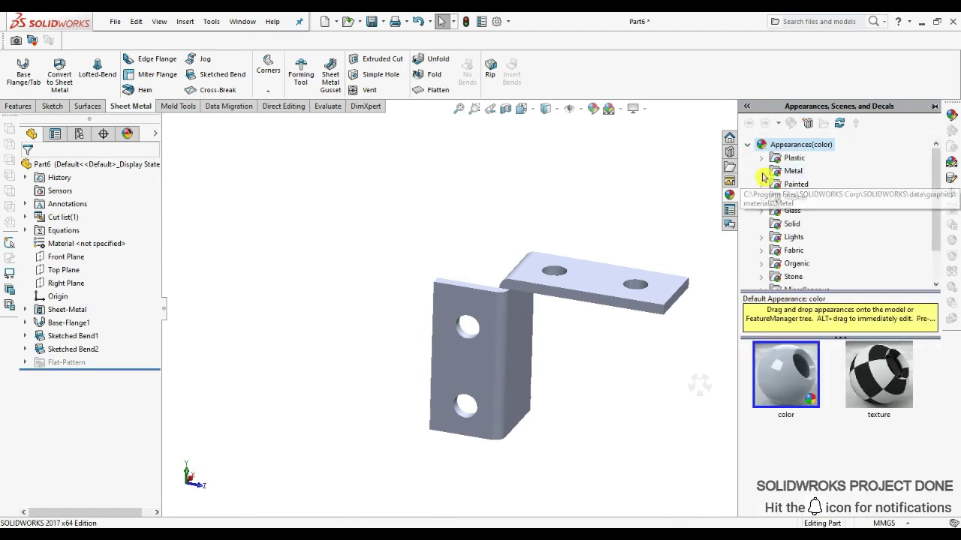
click(762, 173)
click(808, 237)
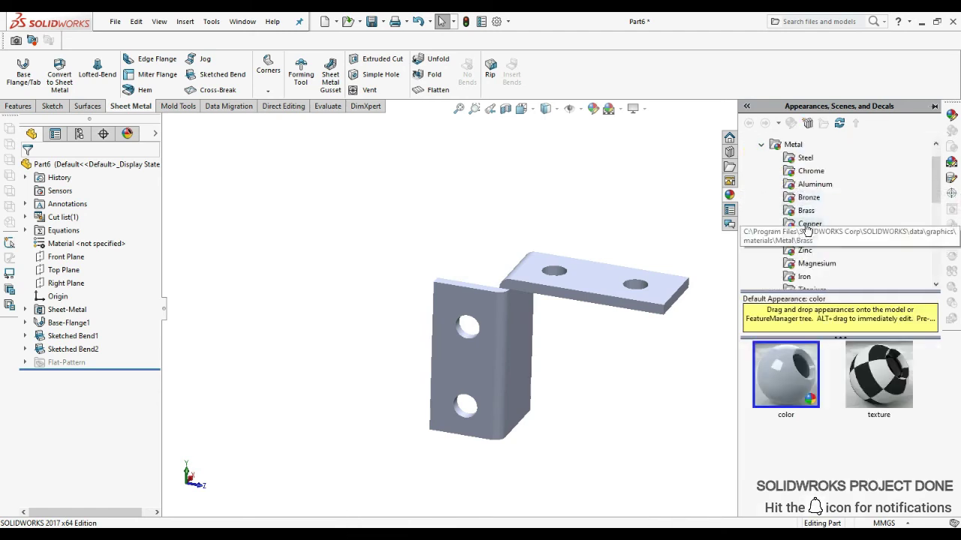
scroll(815, 250, down, 1)
click(805, 224)
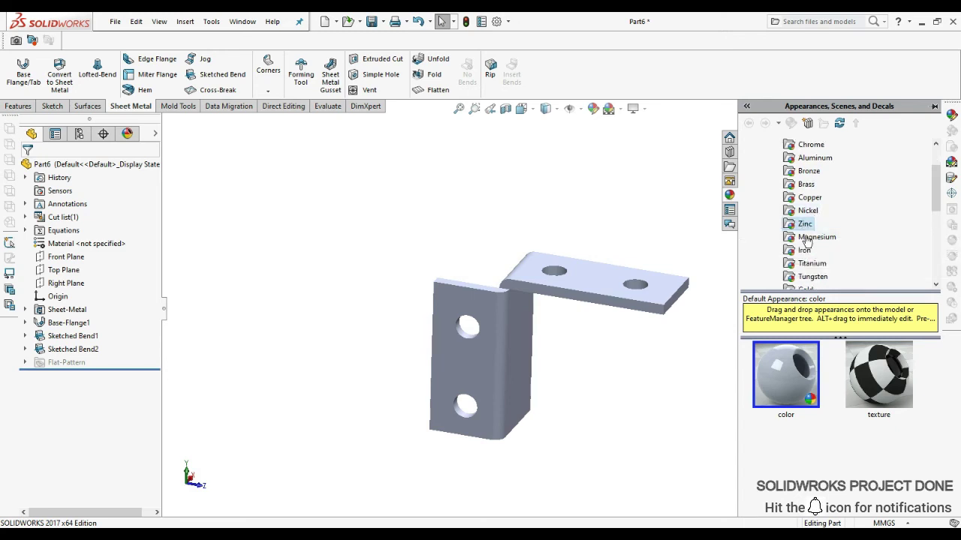
drag(785, 376, 561, 321)
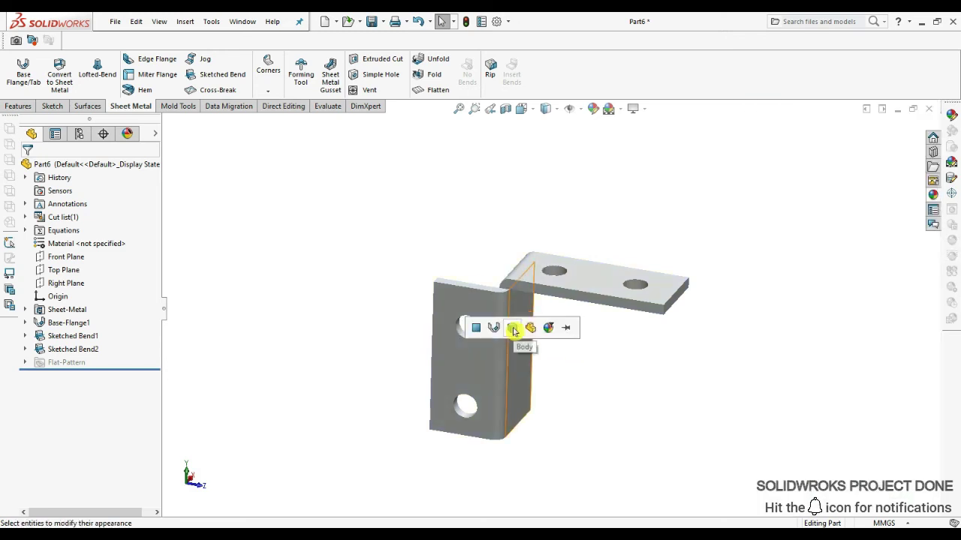
mouse_move(622, 386)
middle_down()
mouse_move(600, 319)
mouse_move(590, 392)
mouse_move(616, 315)
mouse_move(956, 368)
middle_up()
mouse_move(673, 371)
middle_down()
mouse_move(731, 416)
mouse_move(685, 390)
middle_up()
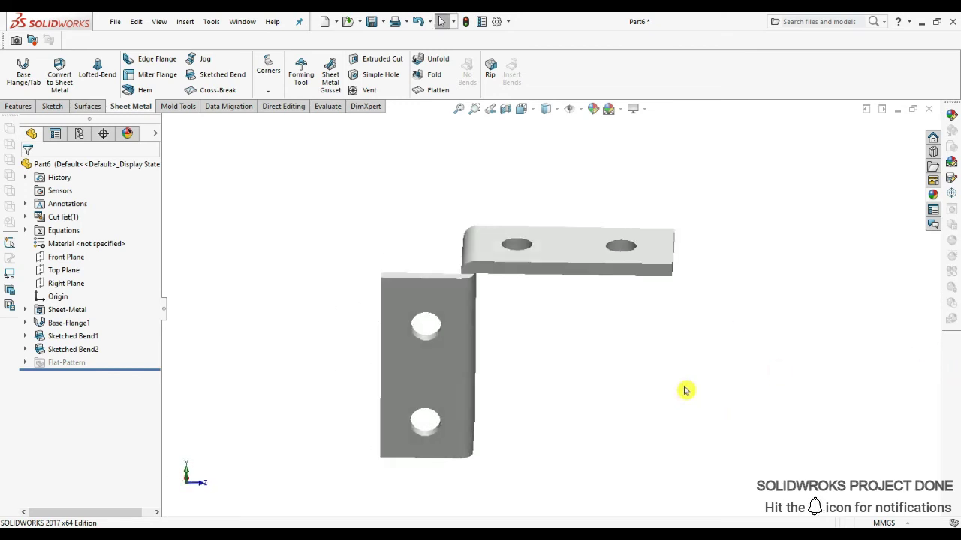
- Switch the bracket to Shaded With Edges display and snap it to an isometric view
click(557, 111)
click(549, 124)
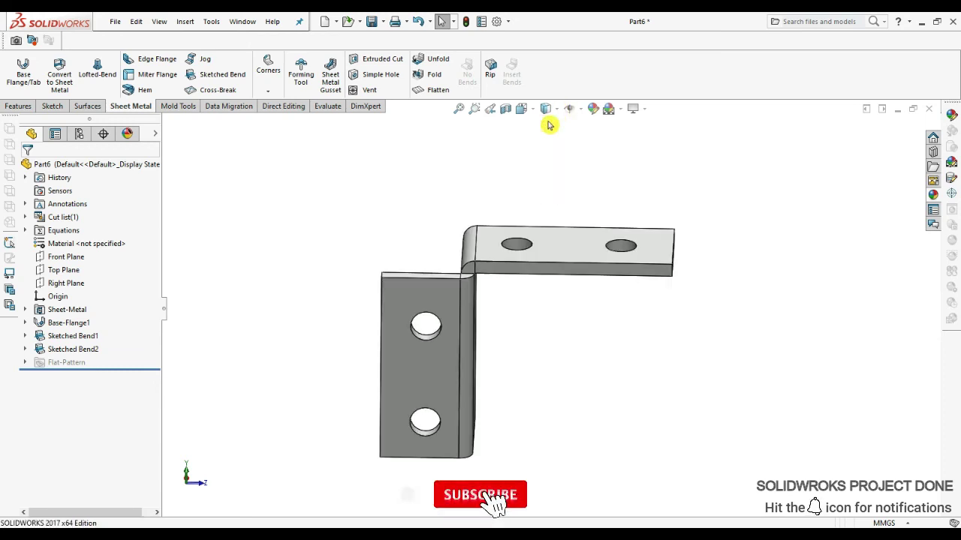
mouse_move(552, 270)
middle_down()
mouse_move(545, 307)
mouse_move(557, 293)
middle_up()
scroll(436, 378, up, 3)
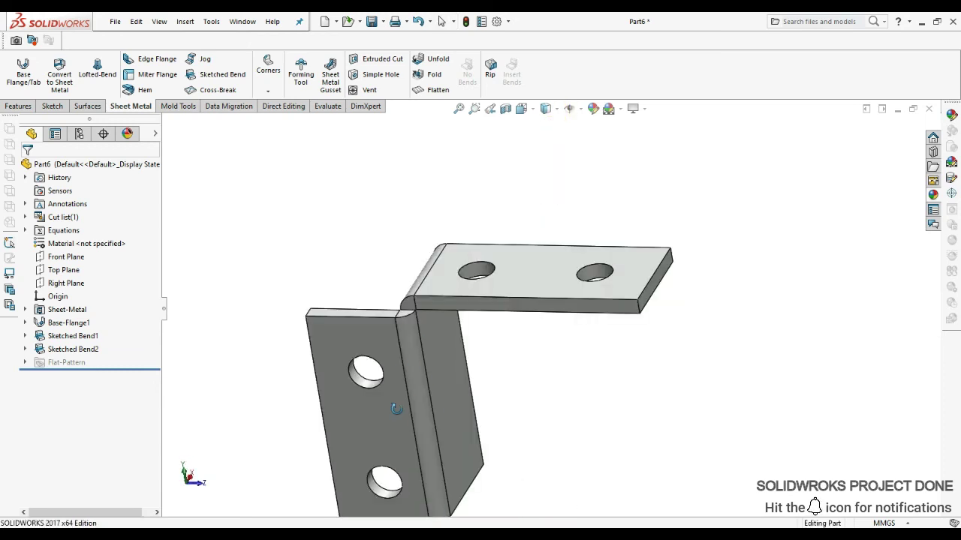
scroll(437, 379, up, 3)
mouse_move(436, 379)
middle_down()
mouse_move(524, 423)
mouse_move(562, 360)
middle_up()
scroll(605, 295, down, 3)
key(ctrl+7)
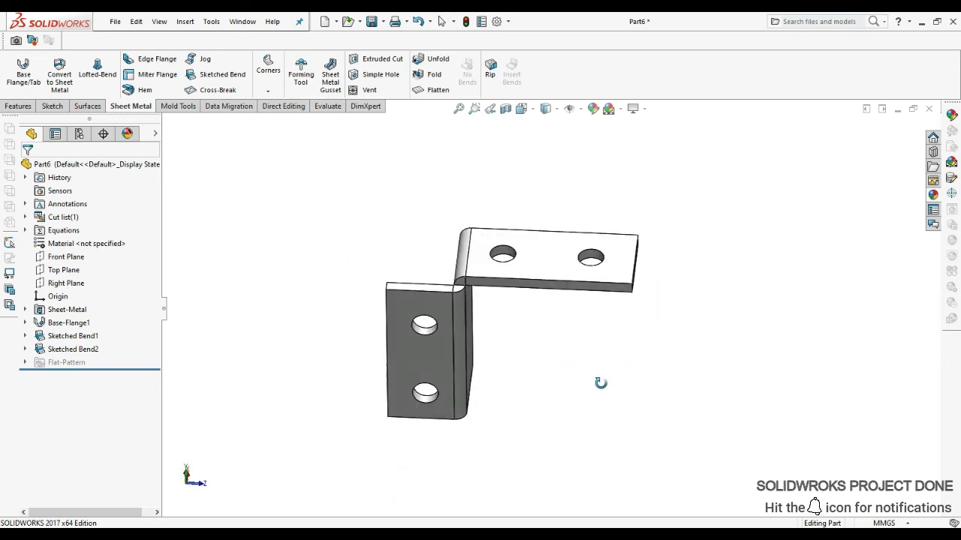
- Hide the FeatureManager tree and turn the flat pattern face-on
click(165, 312)
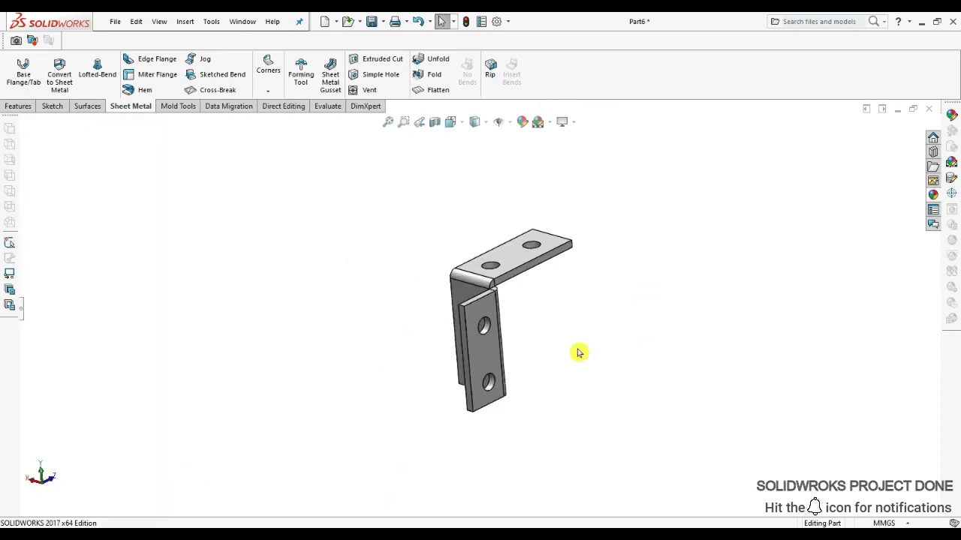
middle_drag(575, 349, 585, 339)
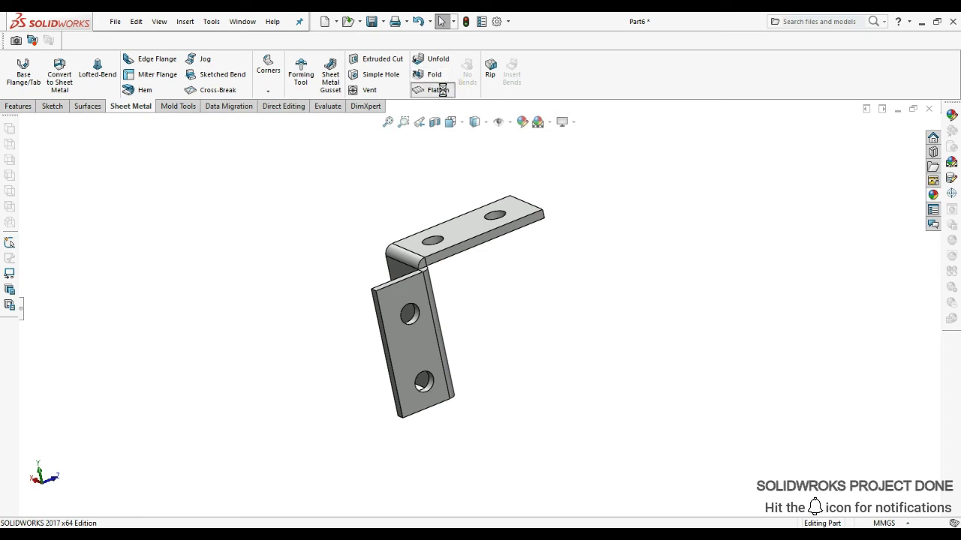
middle_drag(514, 300, 386, 268)
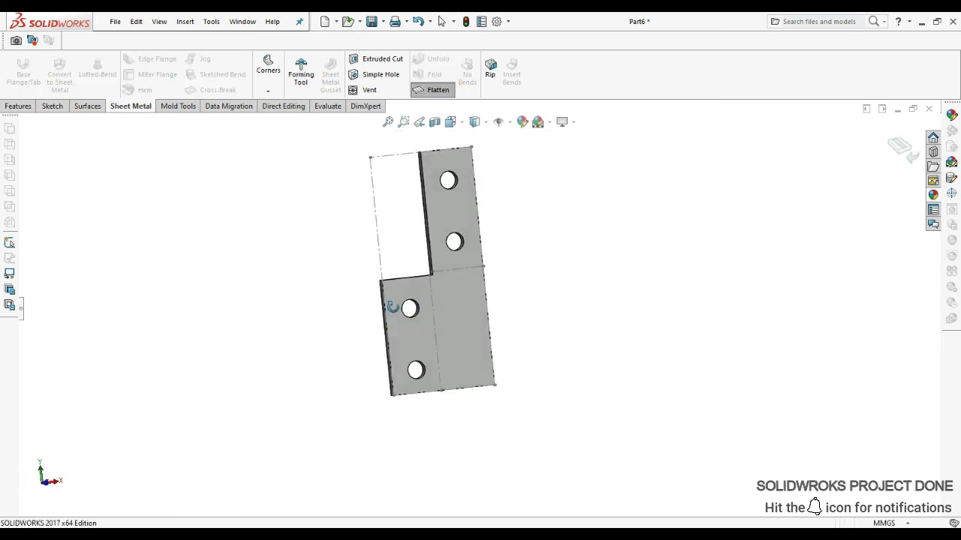
mouse_move(398, 305)
middle_down()
mouse_move(483, 252)
mouse_move(437, 178)
middle_up()
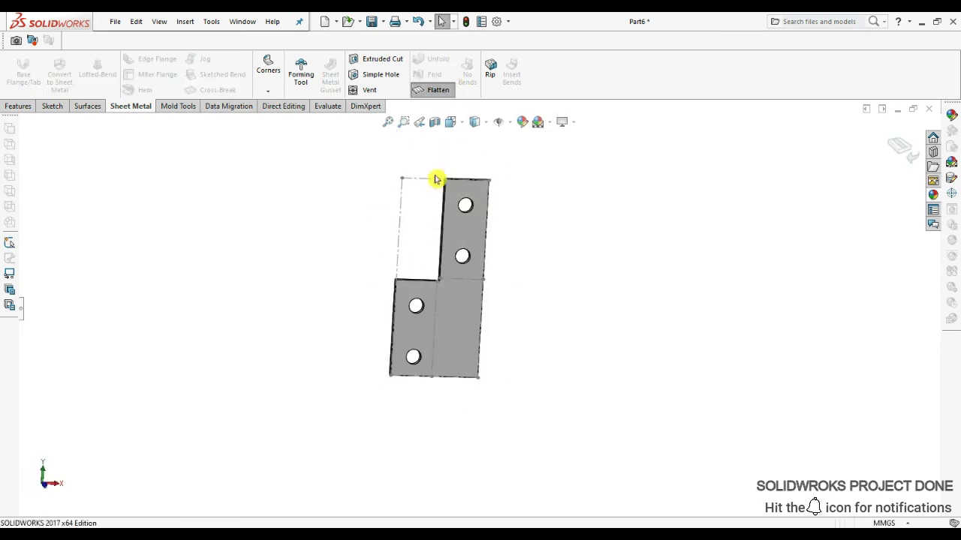
- Refold the flat pattern, flatten it once more, then refold the bracket into its bent Z shape
click(431, 89)
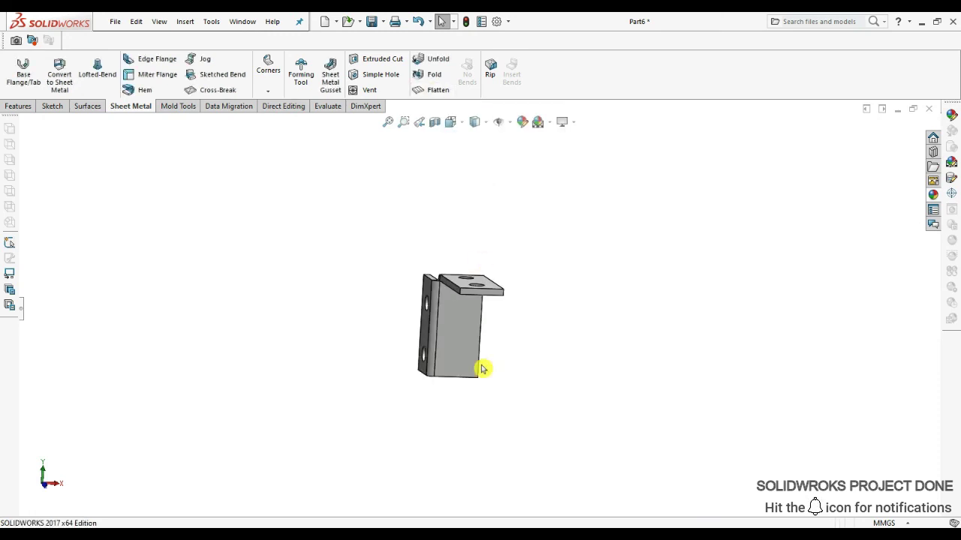
mouse_move(483, 368)
middle_down()
mouse_move(528, 360)
mouse_move(488, 321)
mouse_move(472, 347)
middle_up()
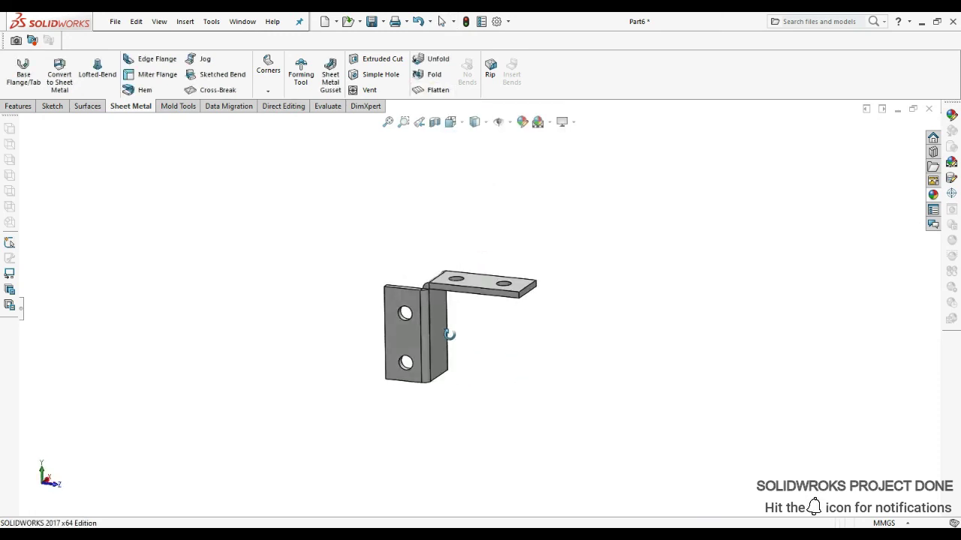
scroll(462, 313, down, 2)
click(439, 90)
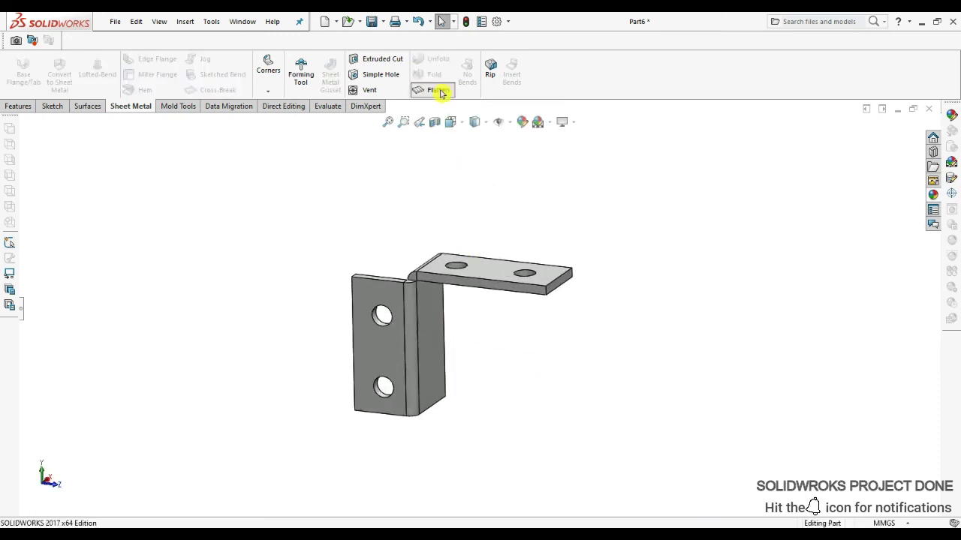
click(439, 89)
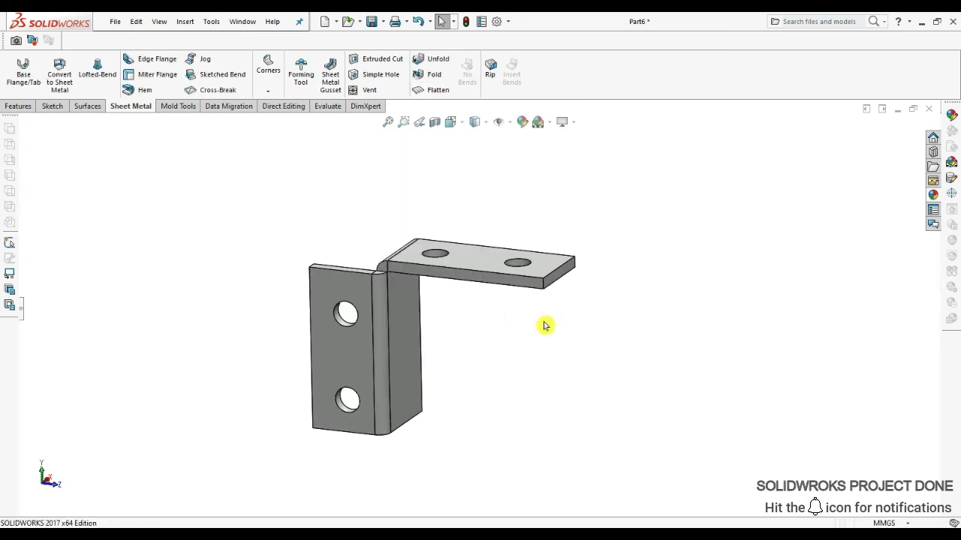
scroll(555, 319, up, 1)
scroll(656, 341, down, 3)
mouse_move(656, 341)
middle_down()
mouse_move(588, 326)
mouse_move(480, 348)
mouse_move(480, 327)
middle_up()
scroll(586, 326, down, 2)
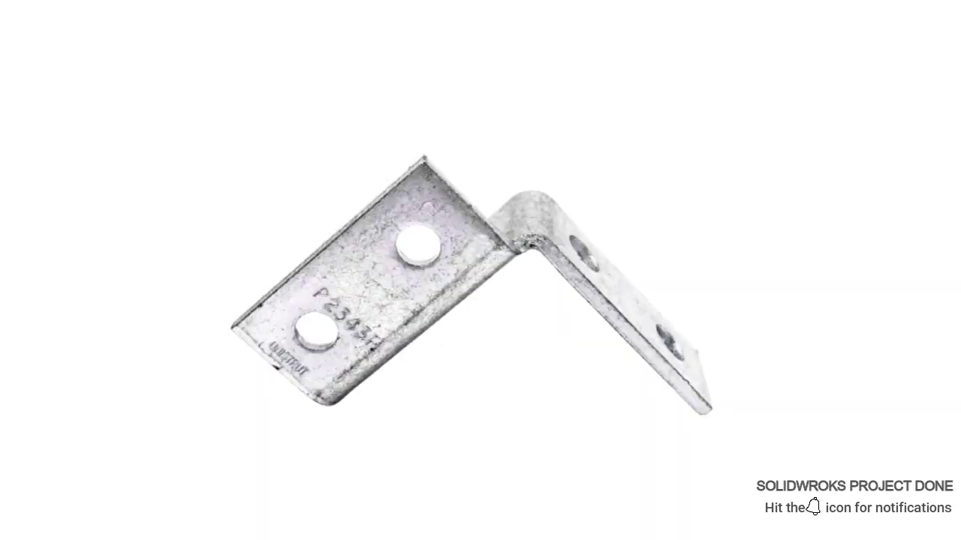